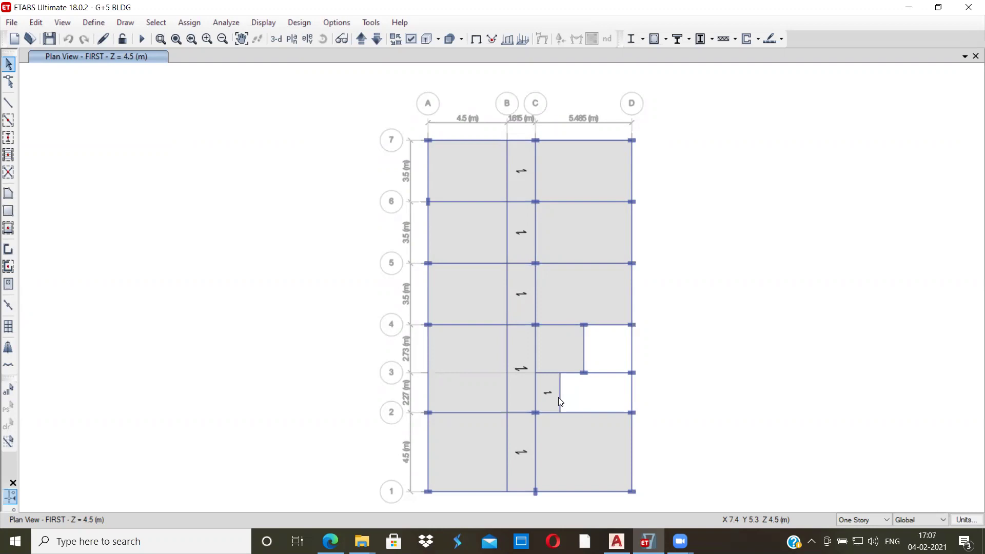
# Switch the plan view to the LMR story level
pyautogui.click(848, 520)
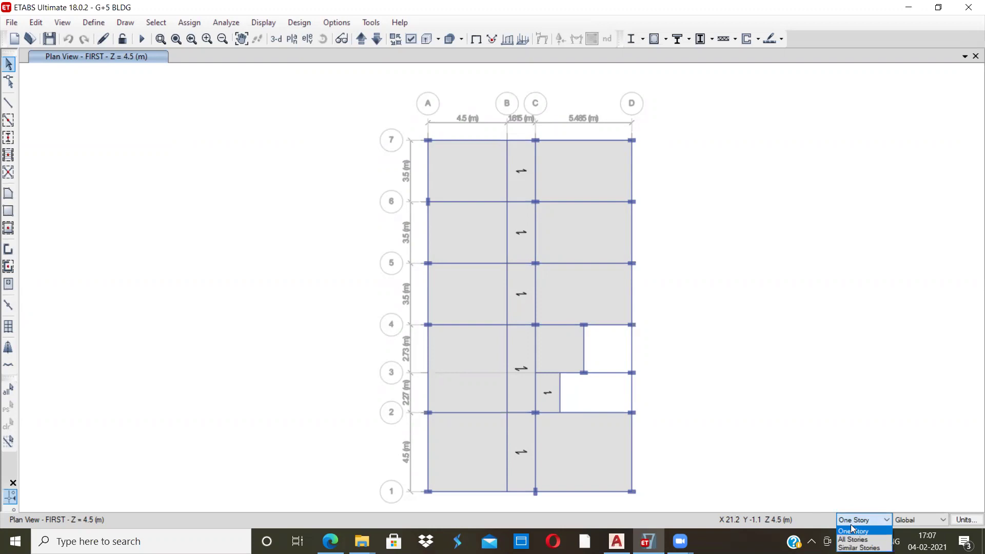
pyautogui.click(838, 480)
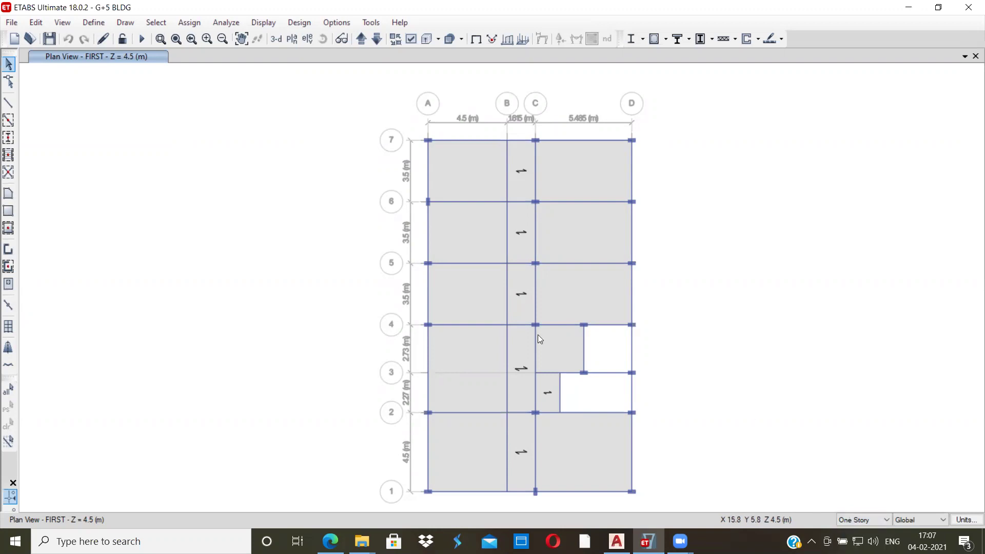
pyautogui.click(292, 39)
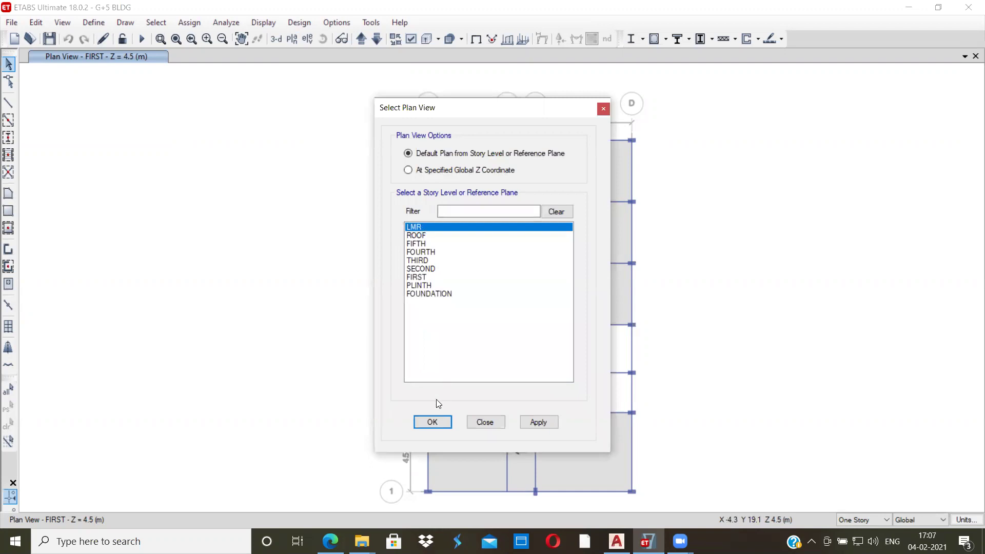
pyautogui.click(432, 420)
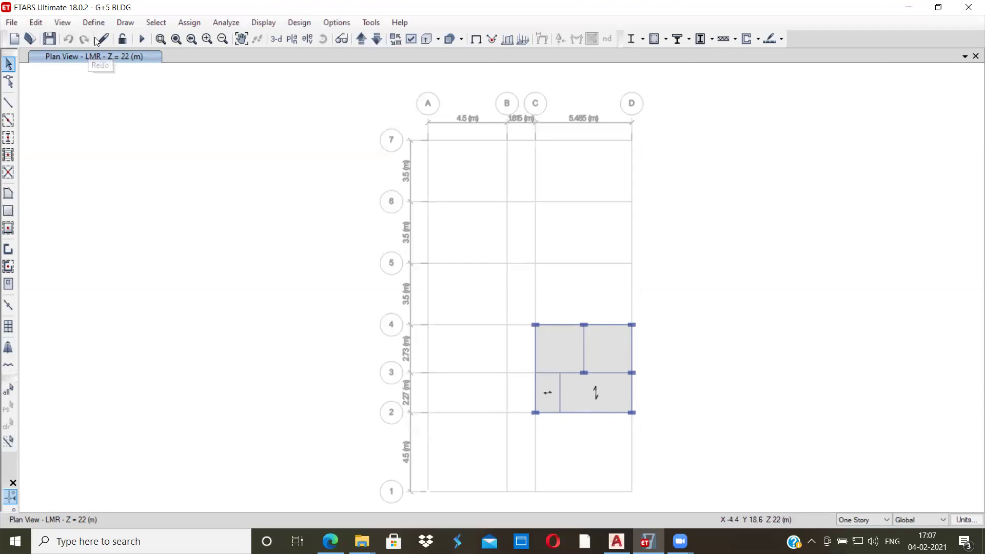
# Delete the two floor slabs between grids C–D and 2–3, together with the short beam separating them
pyautogui.click(568, 395)
pyautogui.click(545, 399)
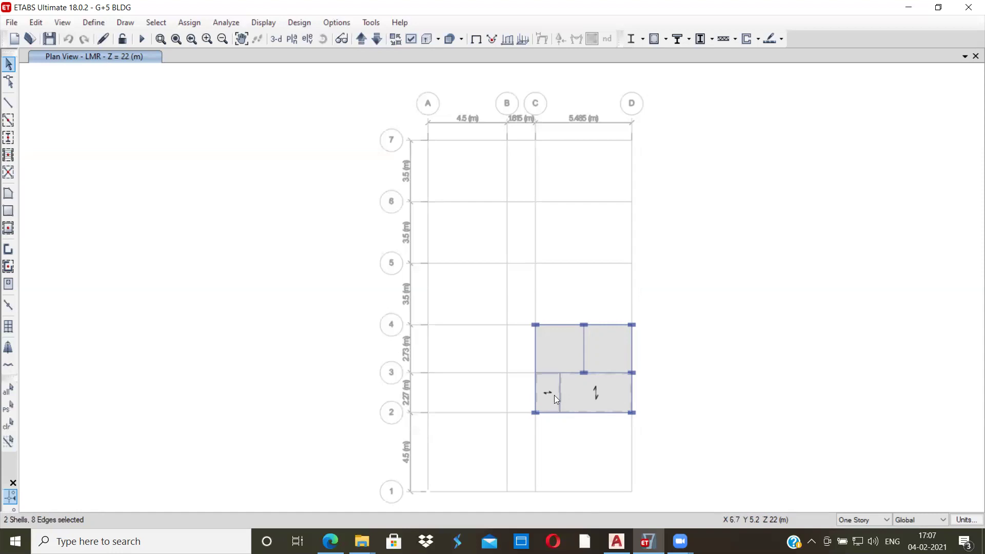
pyautogui.click(559, 393)
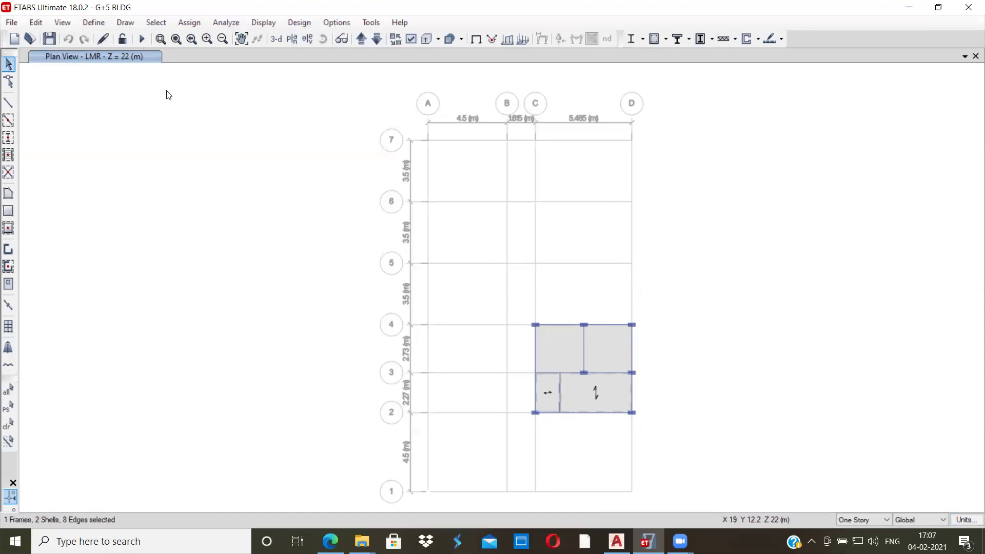
pyautogui.click(32, 24)
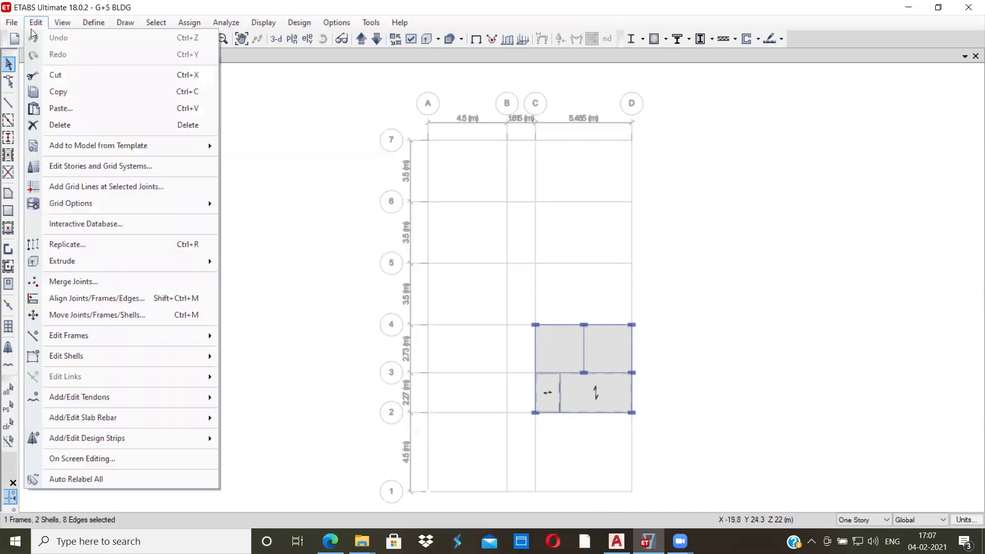
pyautogui.click(60, 126)
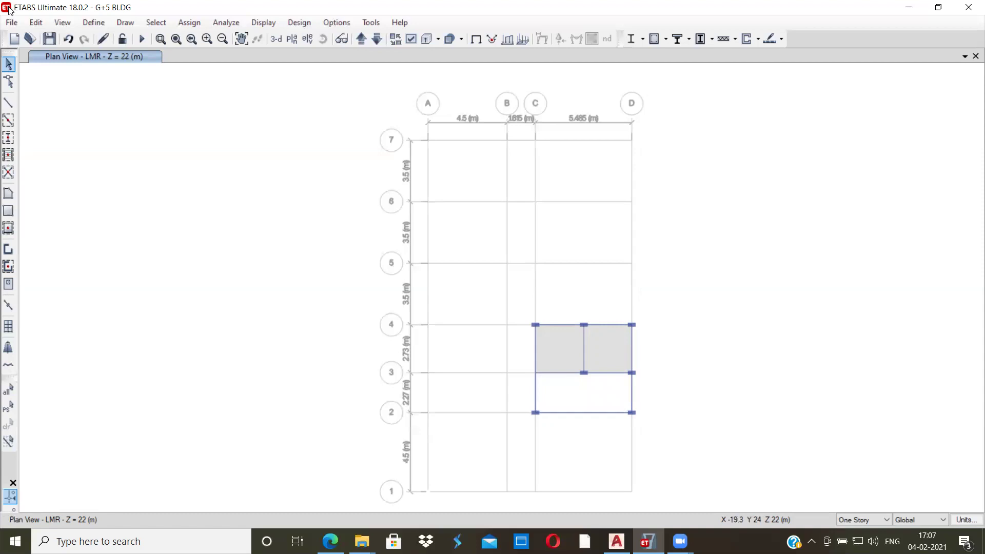
# Quick-draw a floor with the S1-125 property in the empty panel between grids C–D and 2–3
pyautogui.click(127, 22)
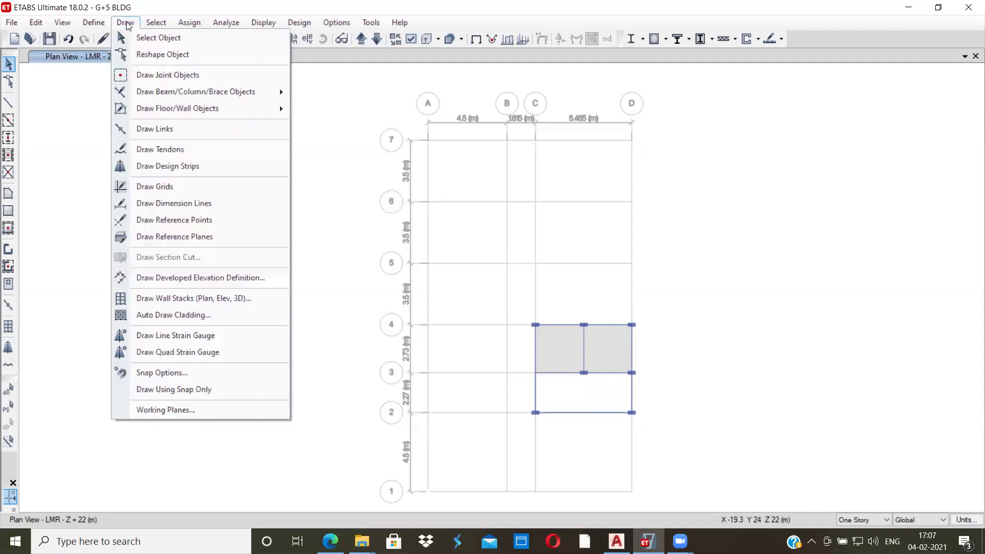
pyautogui.moveTo(175, 108)
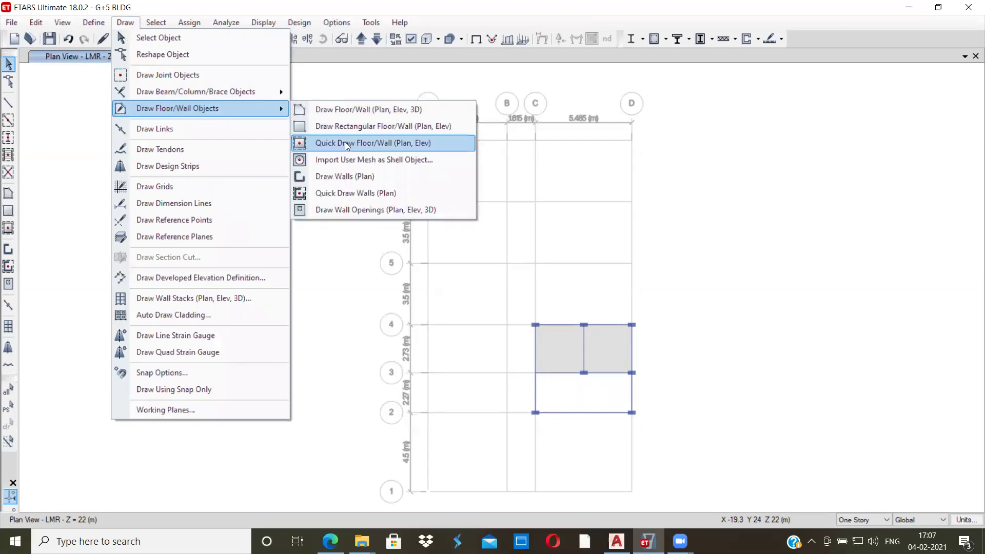
pyautogui.click(344, 143)
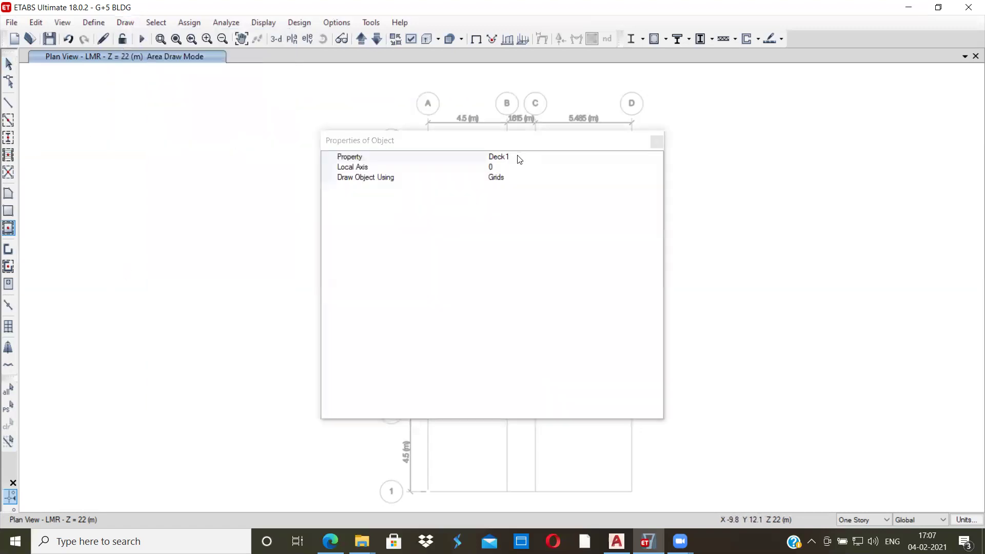
pyautogui.click(495, 142)
pyautogui.moveTo(494, 140); pyautogui.dragTo(342, 120)
pyautogui.click(354, 135)
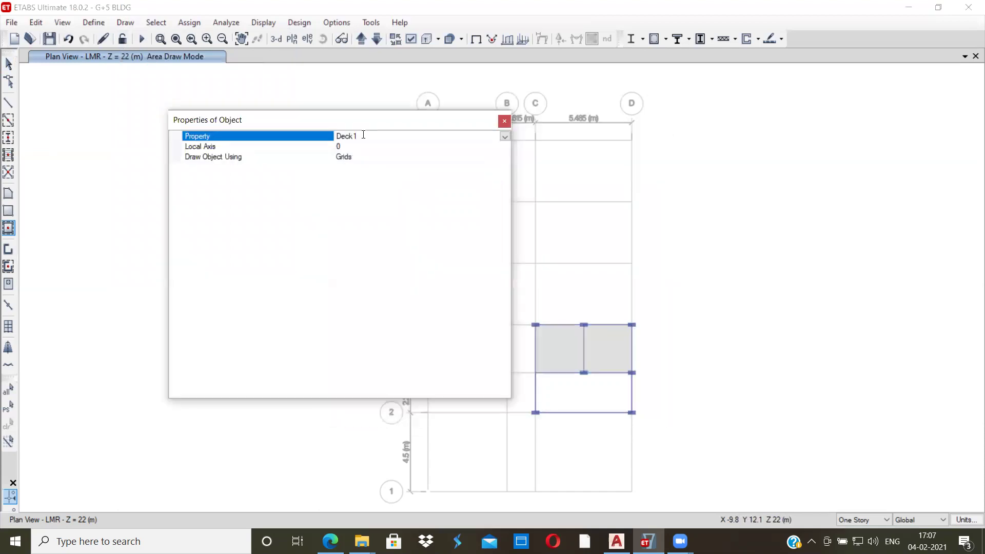
pyautogui.click(504, 137)
pyautogui.click(353, 171)
pyautogui.moveTo(369, 127); pyautogui.dragTo(265, 123)
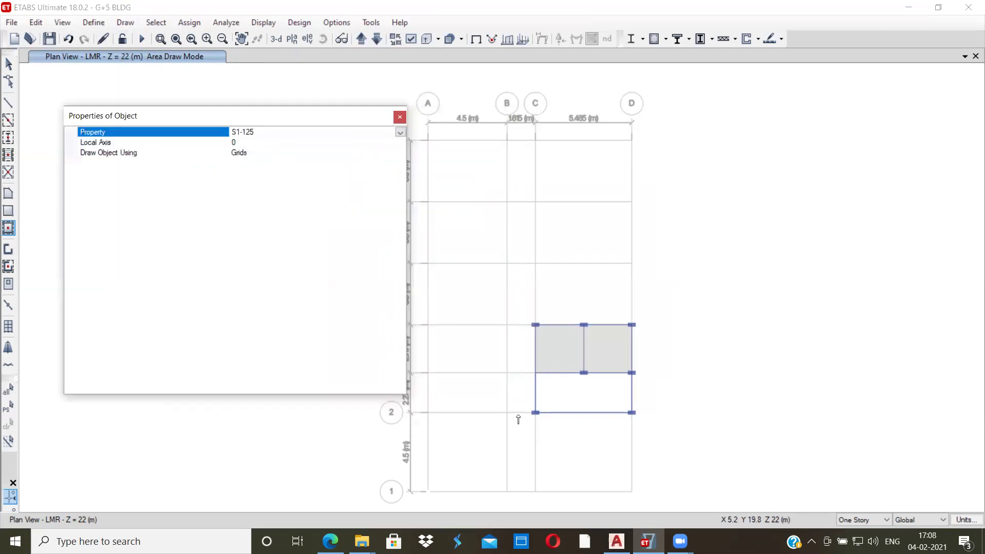
pyautogui.click(560, 395)
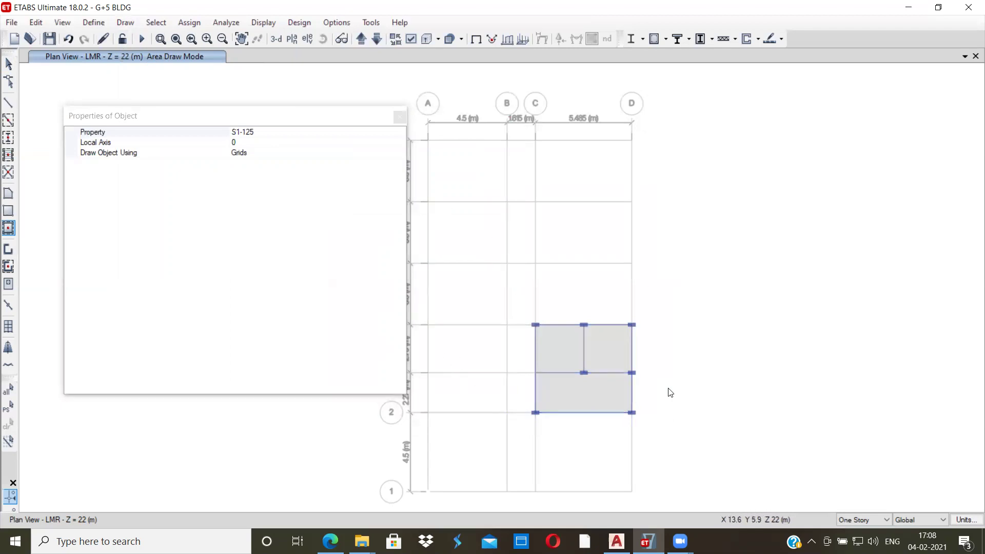
pyautogui.click(399, 117)
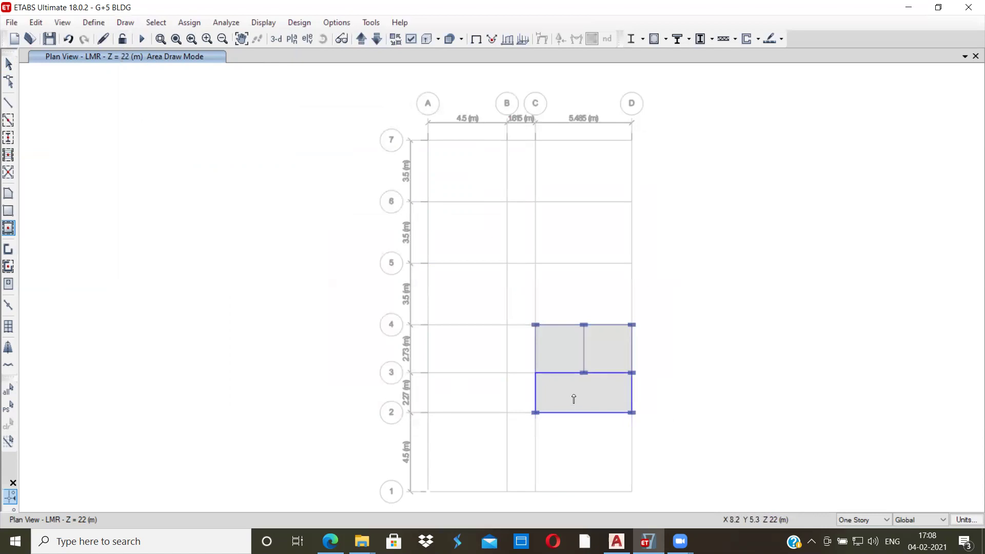
pyautogui.press('Escape')
# Assign the S3-125(ONEWAY) slab section to the floor panel between grids C–D and 2–3
pyautogui.click(548, 399)
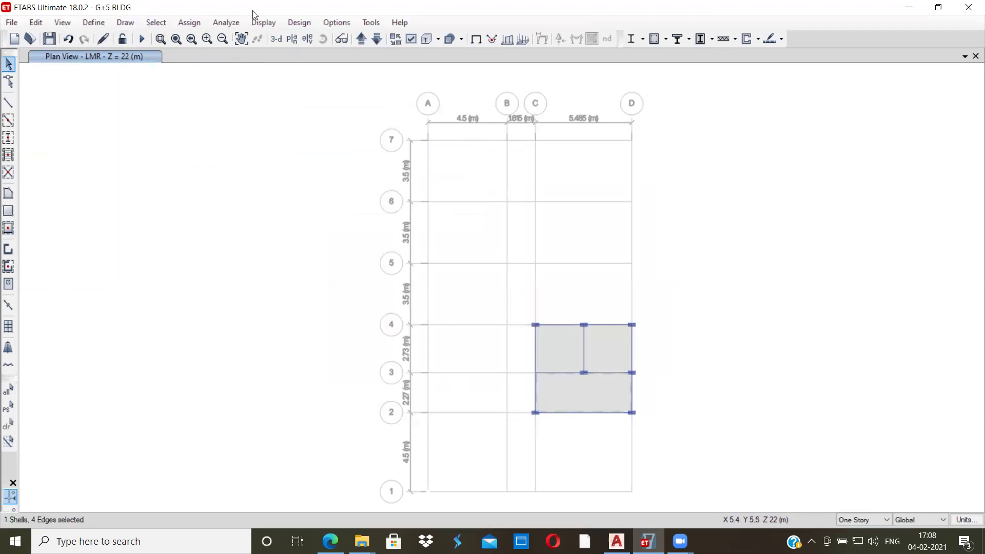
pyautogui.click(187, 22)
pyautogui.moveTo(211, 70)
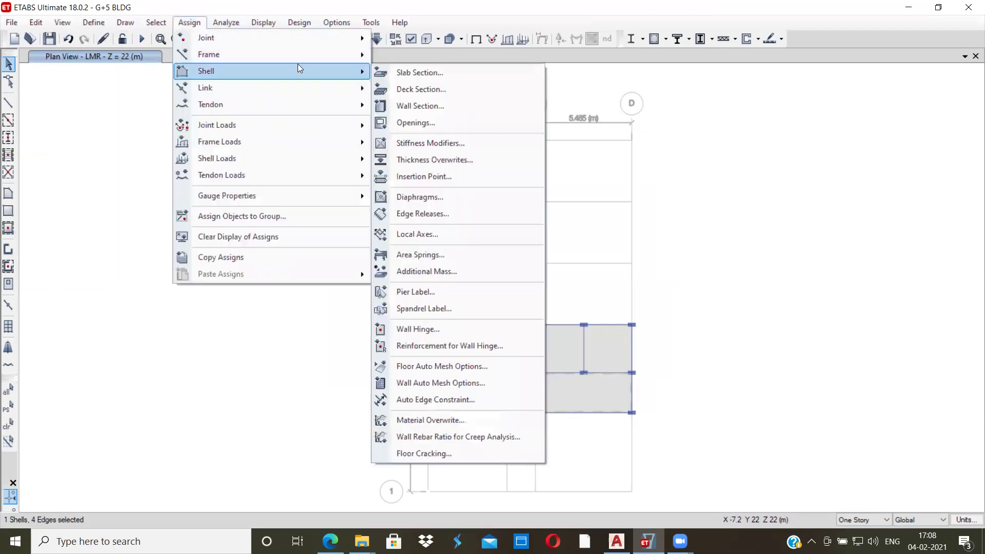
pyautogui.click(394, 73)
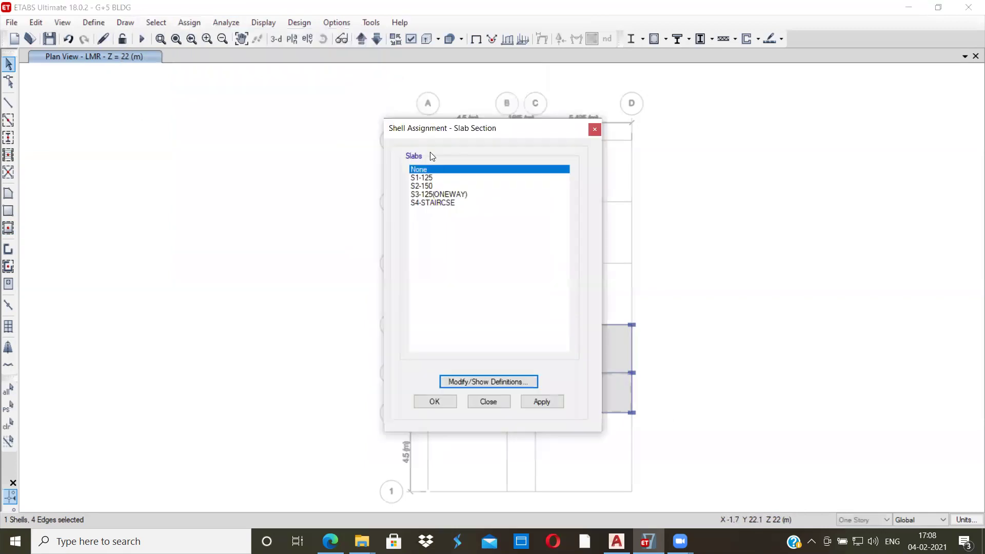
pyautogui.click(434, 194)
pyautogui.click(537, 403)
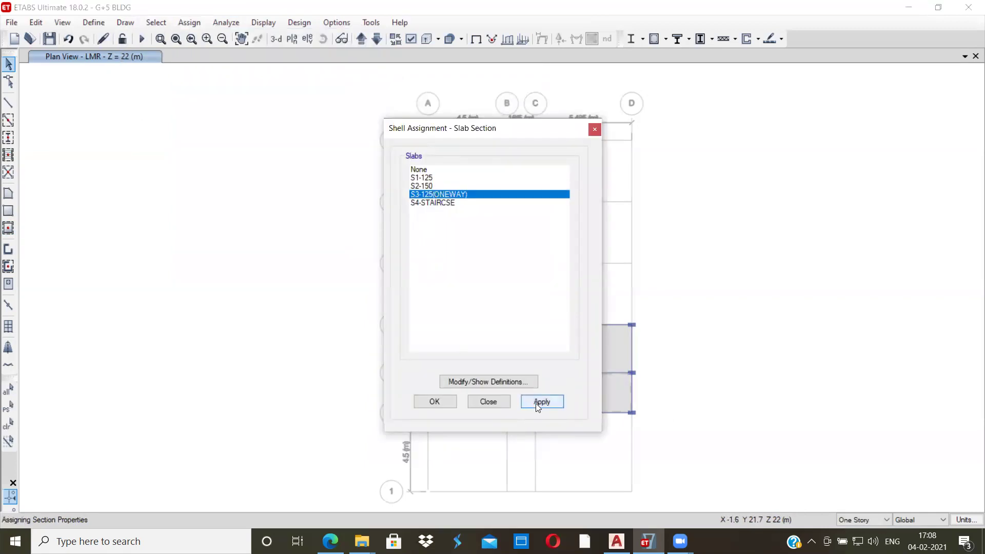
pyautogui.click(434, 403)
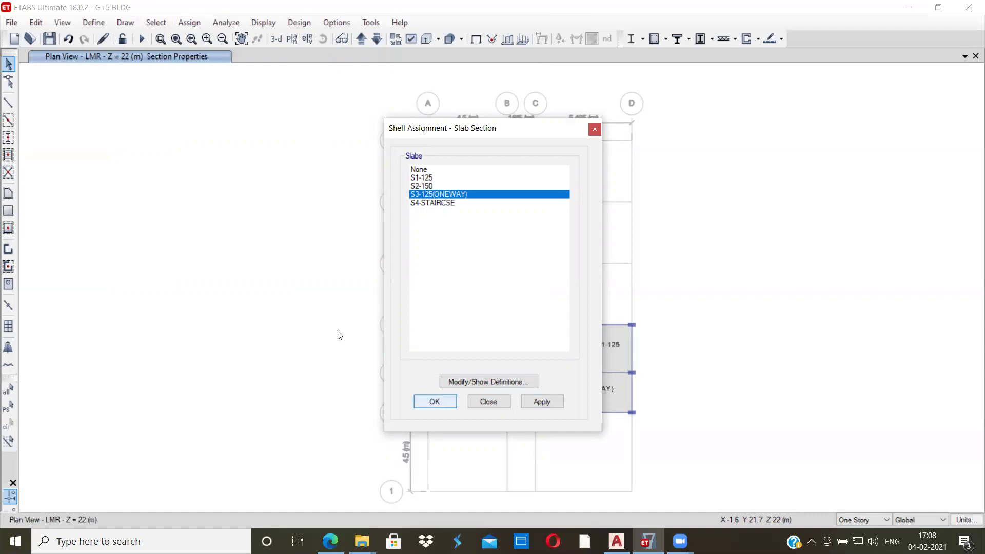
pyautogui.click(434, 400)
pyautogui.moveTo(595, 399)
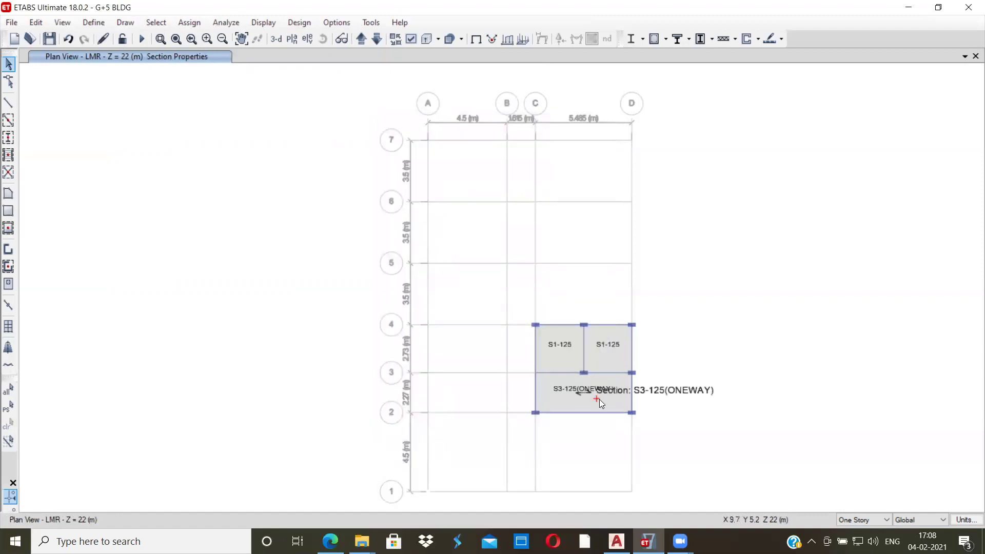
# Rotate the one-way slab's local axes 90 degrees from the default orientation and clear the displayed assignments
pyautogui.click(564, 399)
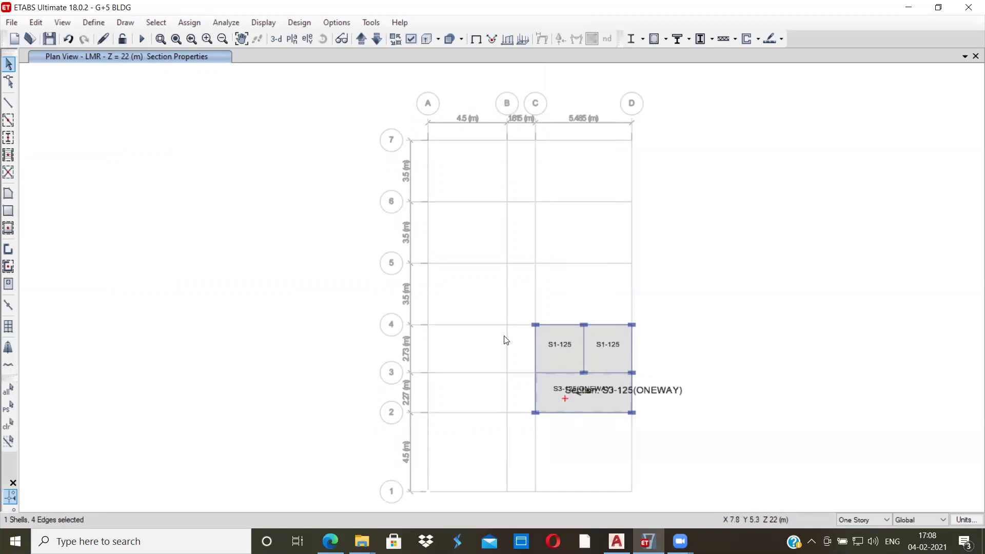
pyautogui.click(190, 22)
pyautogui.moveTo(233, 71)
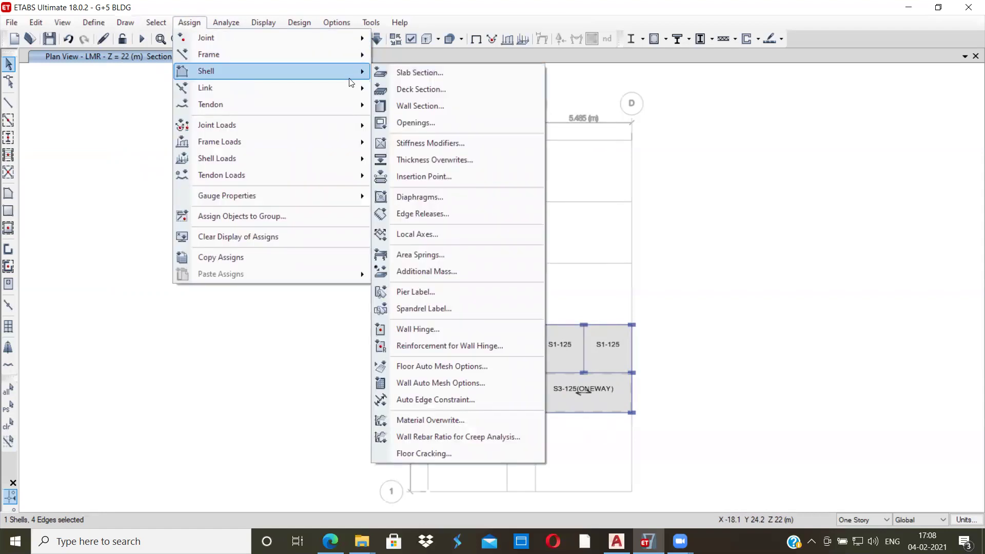
pyautogui.click(417, 236)
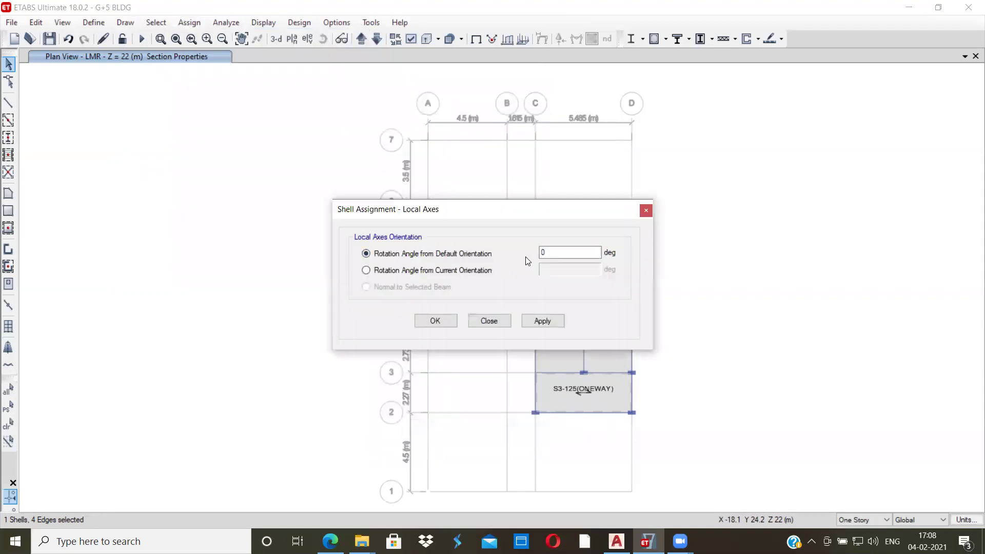
pyautogui.write('90')
pyautogui.click(544, 321)
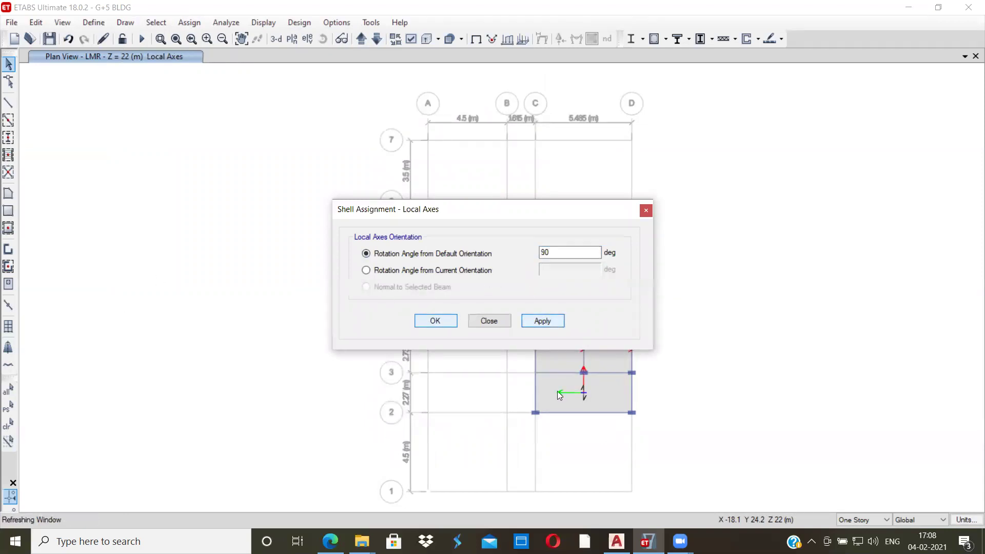
pyautogui.click(644, 211)
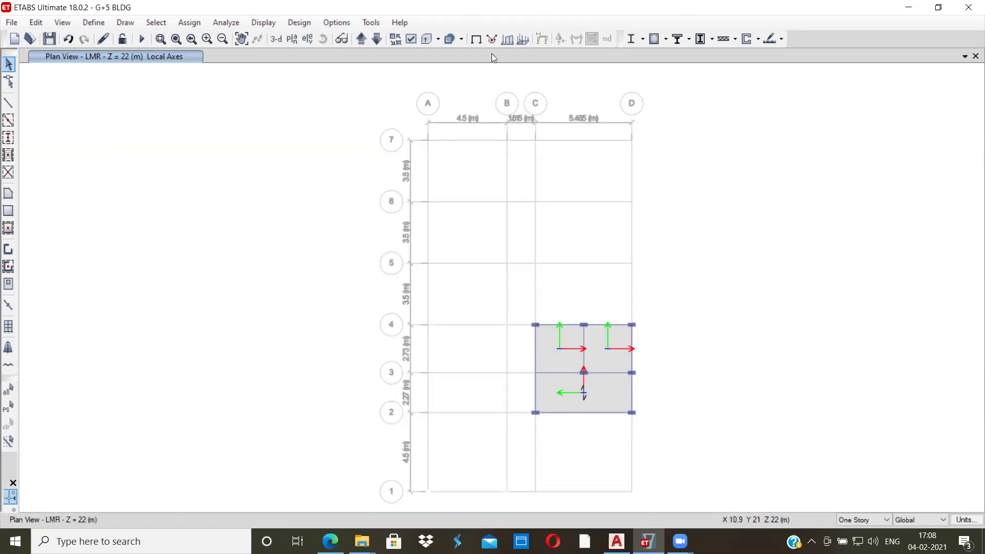
pyautogui.click(476, 41)
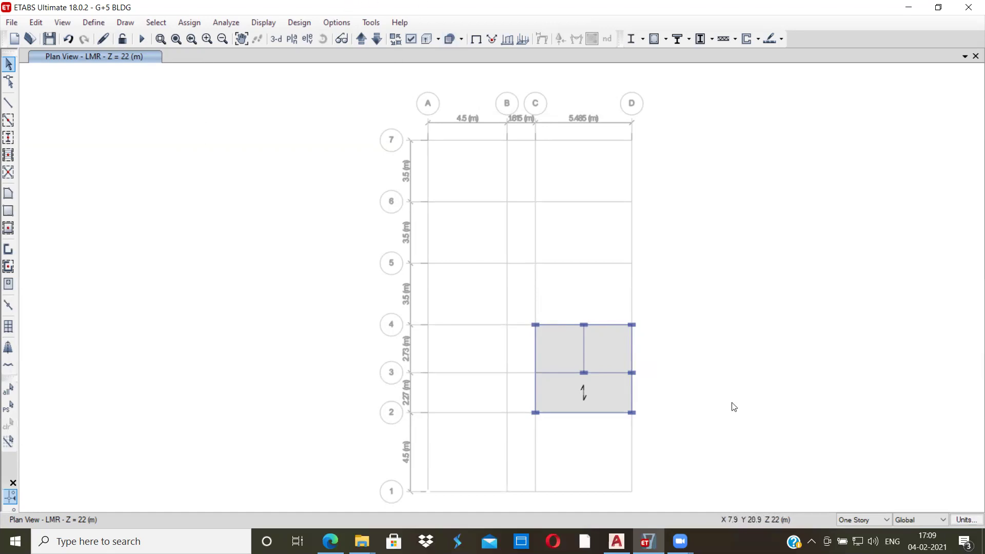
# Set the rigidity of diaphragm D1 to Semi Rigid
pyautogui.click(93, 22)
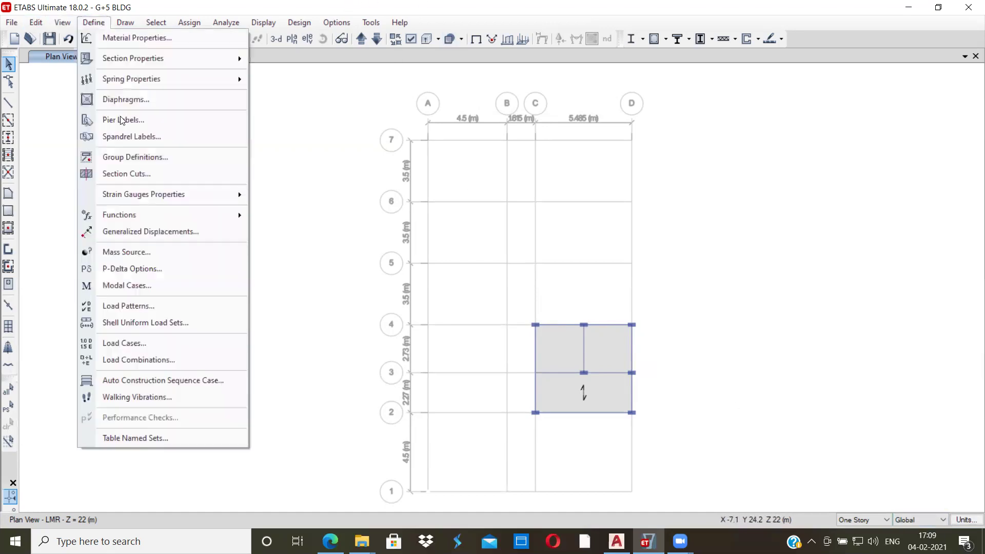
pyautogui.click(129, 96)
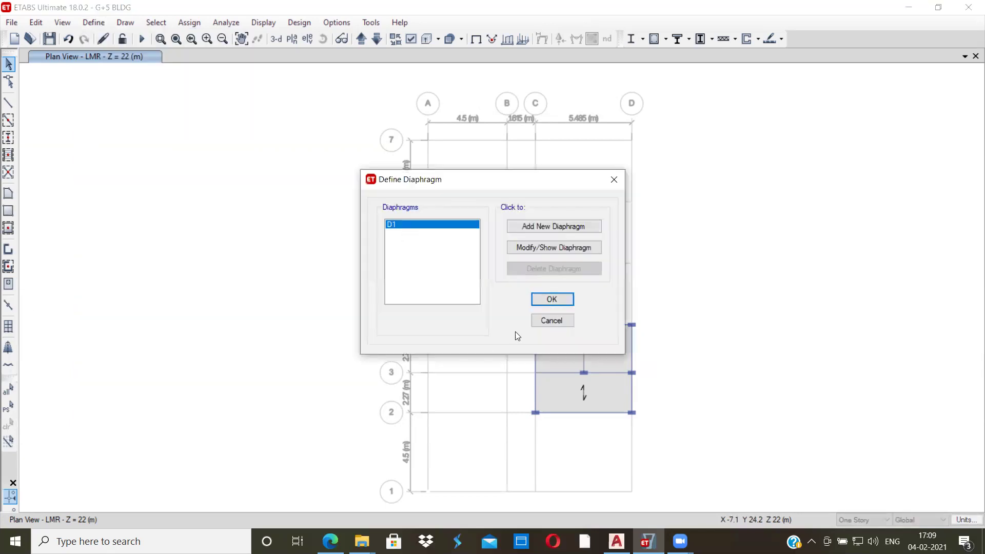
pyautogui.click(537, 249)
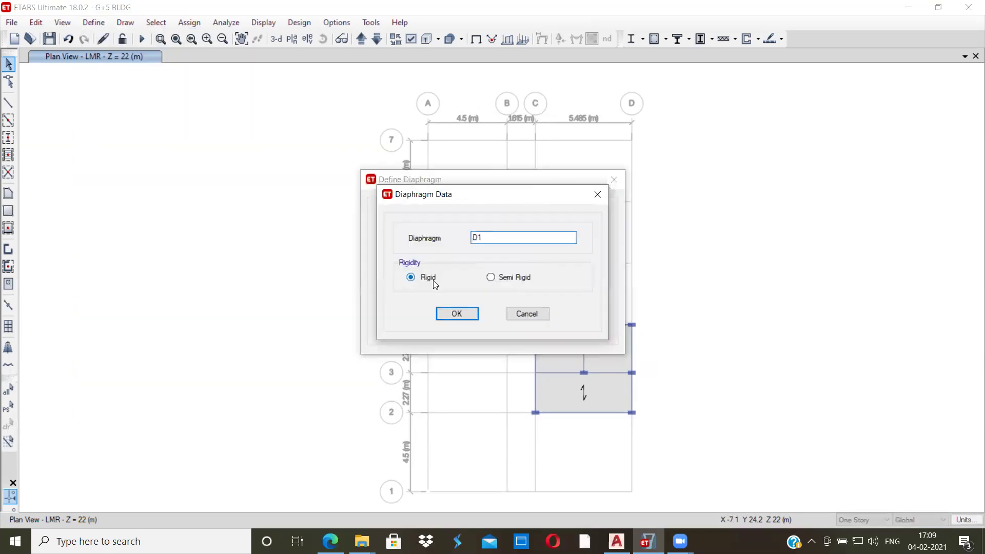
pyautogui.click(492, 278)
pyautogui.click(467, 313)
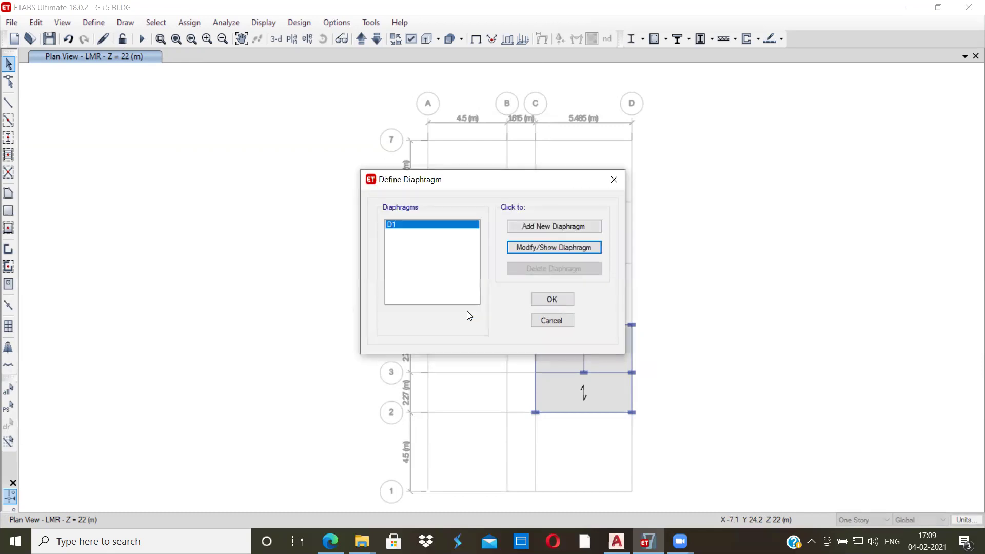
pyautogui.click(553, 299)
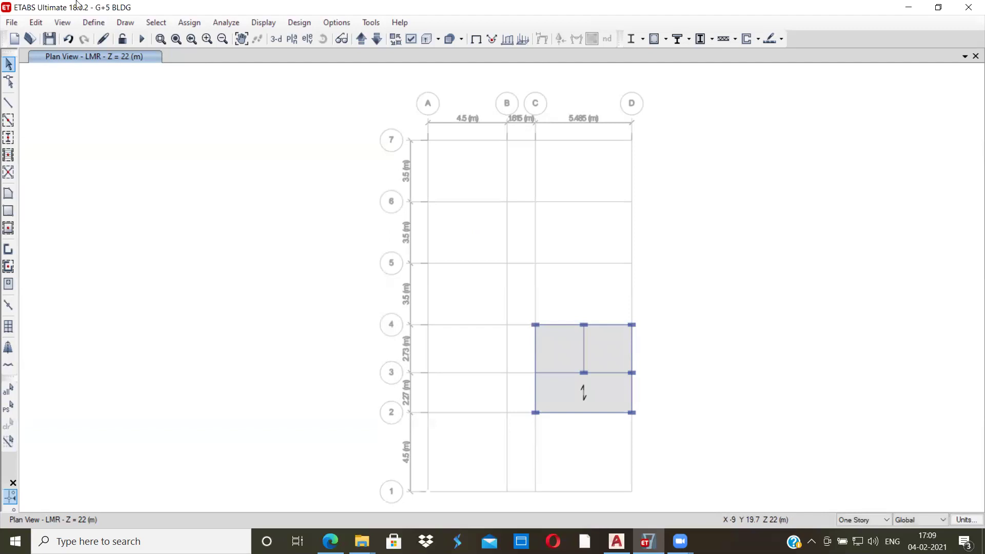
# Select every floor object in the model by object type
pyautogui.click(161, 24)
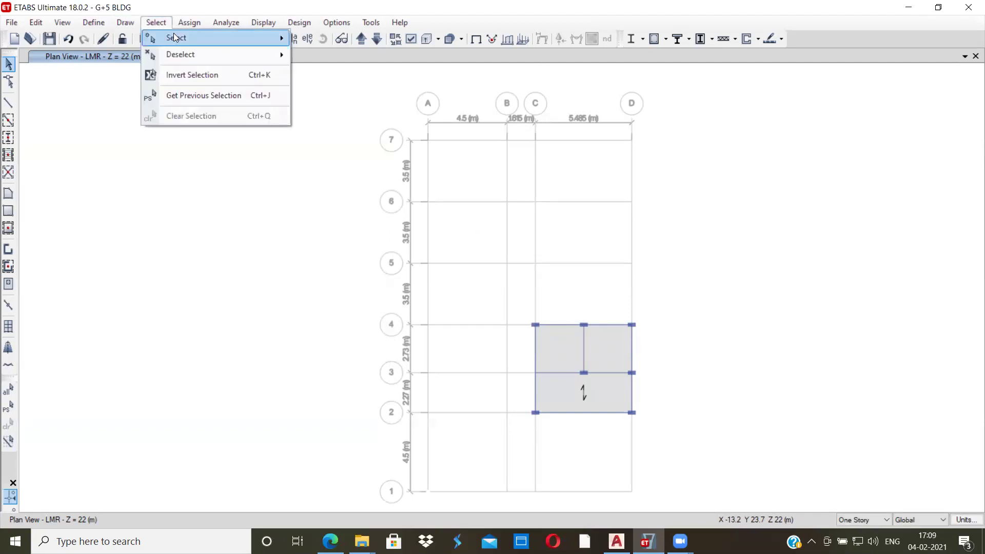
pyautogui.moveTo(186, 37)
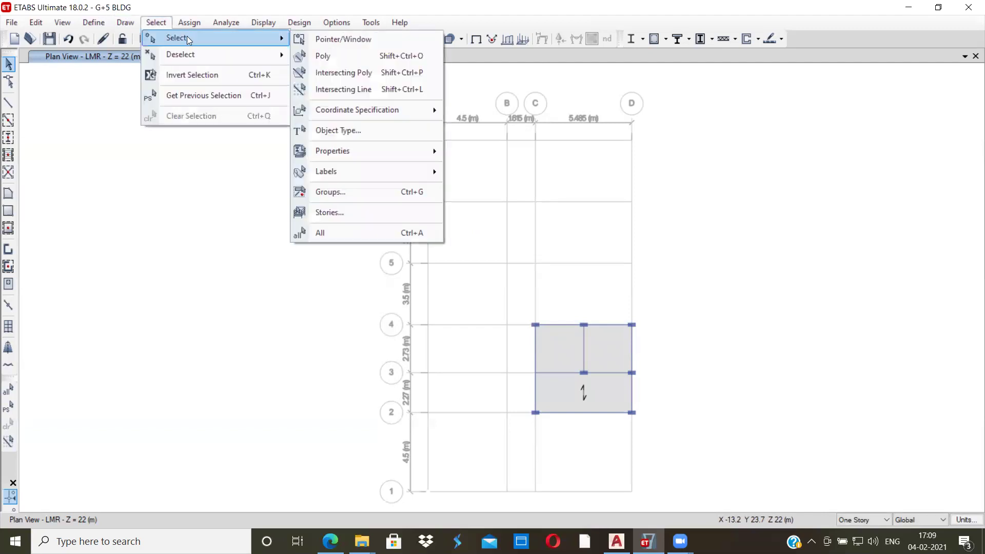
pyautogui.click(337, 131)
pyautogui.click(430, 219)
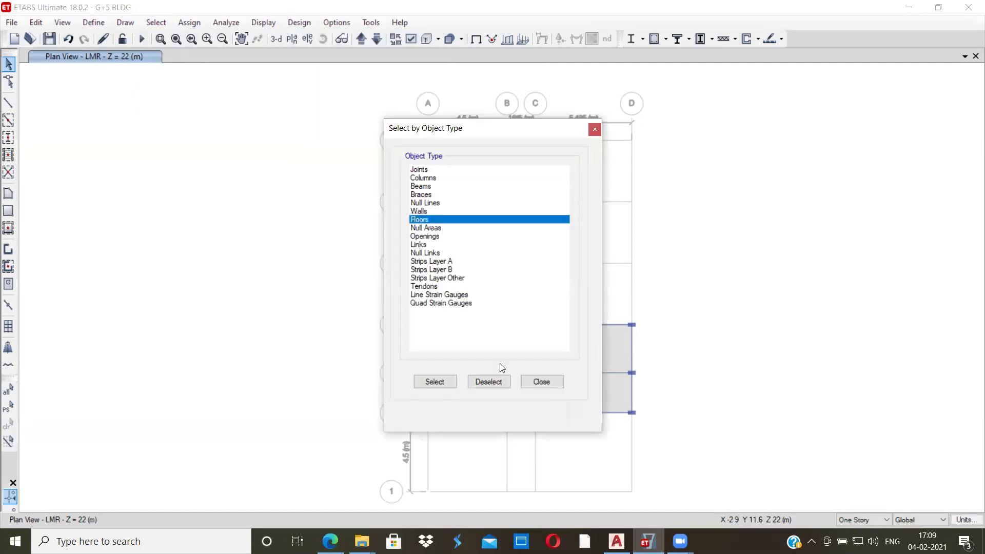
pyautogui.click(435, 382)
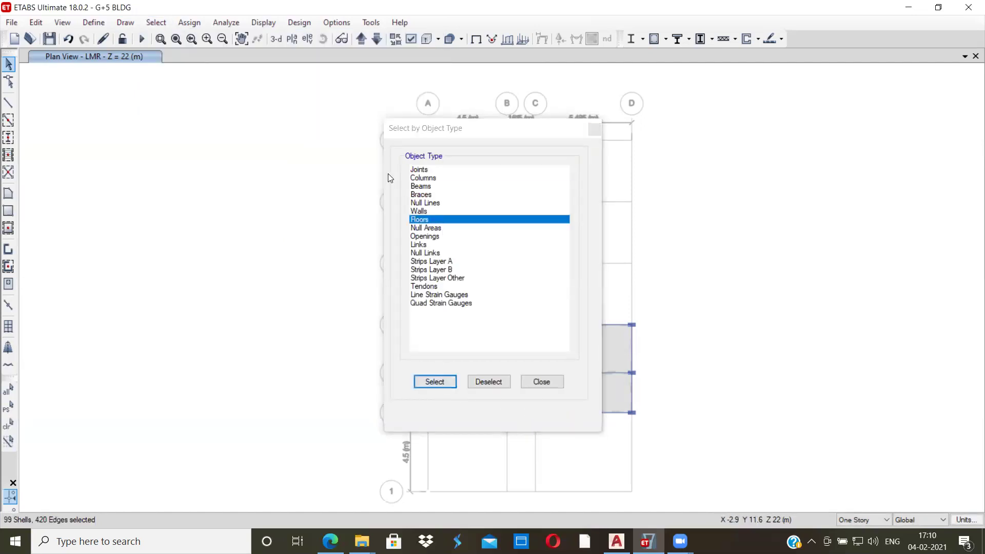
pyautogui.click(540, 382)
# Show the model in 3D and assign diaphragm D1 to the selected floor shells
pyautogui.click(277, 38)
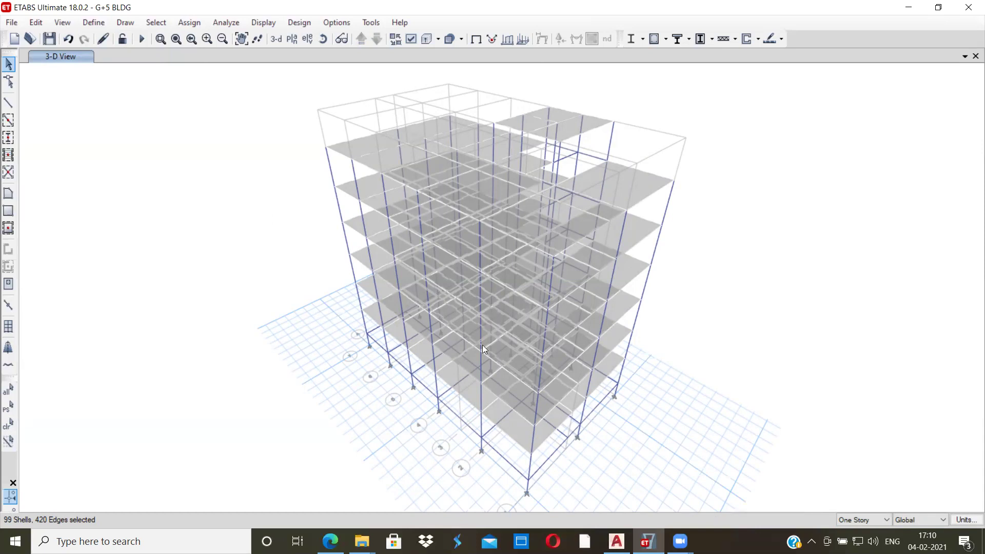
pyautogui.click(186, 23)
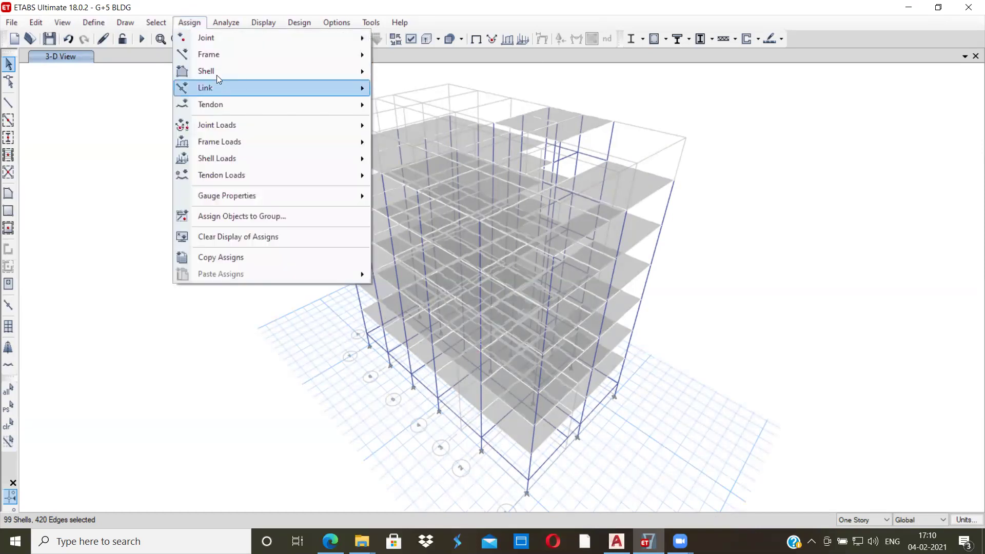
pyautogui.moveTo(251, 77)
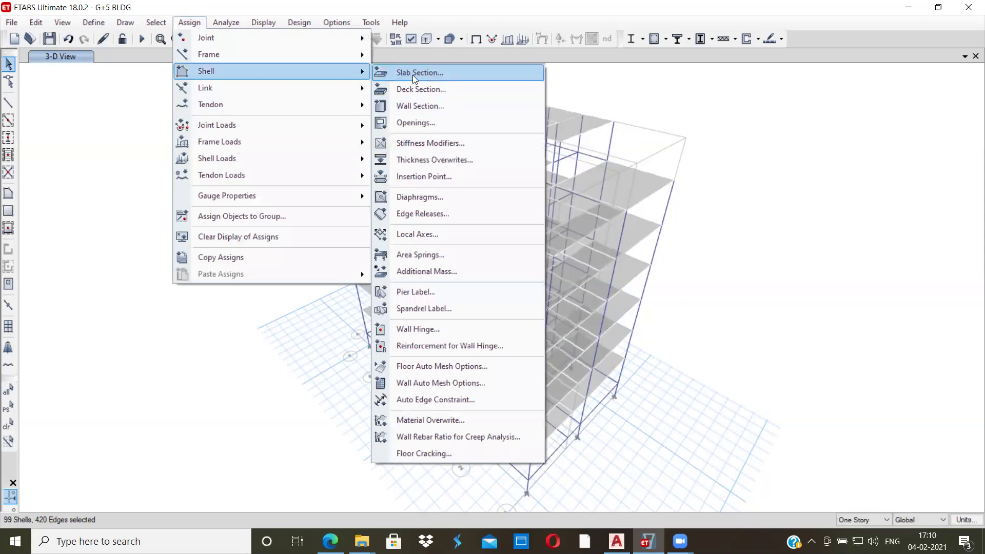
pyautogui.click(419, 197)
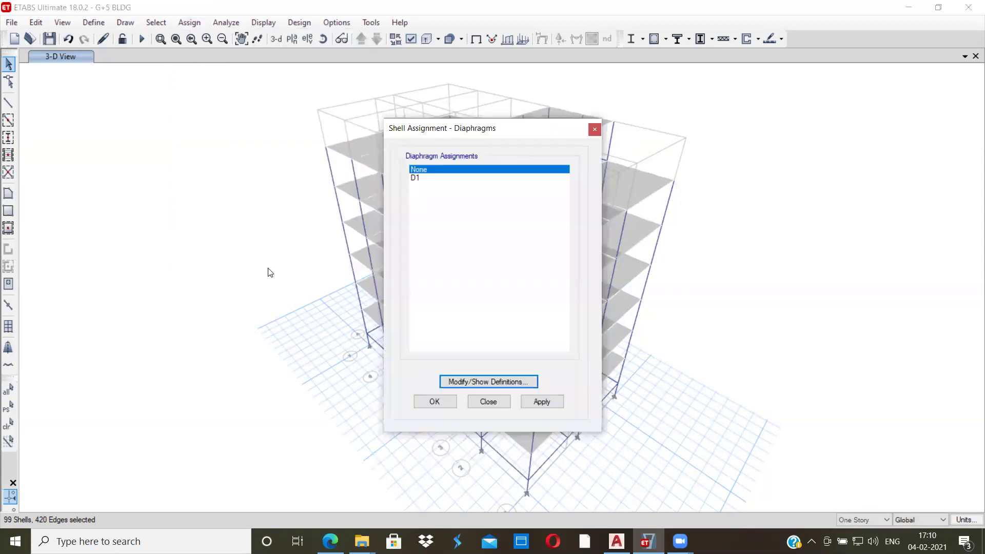
pyautogui.click(423, 178)
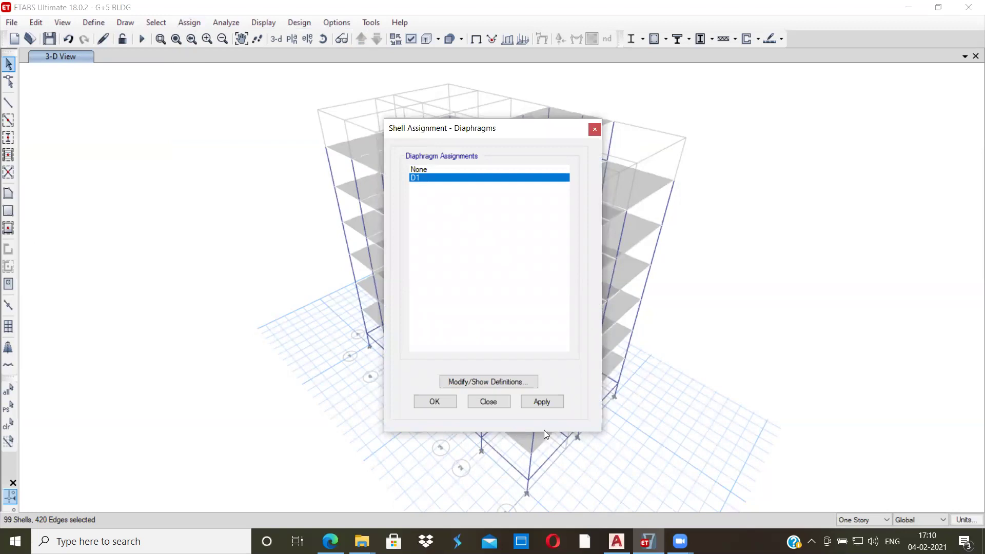
pyautogui.click(537, 402)
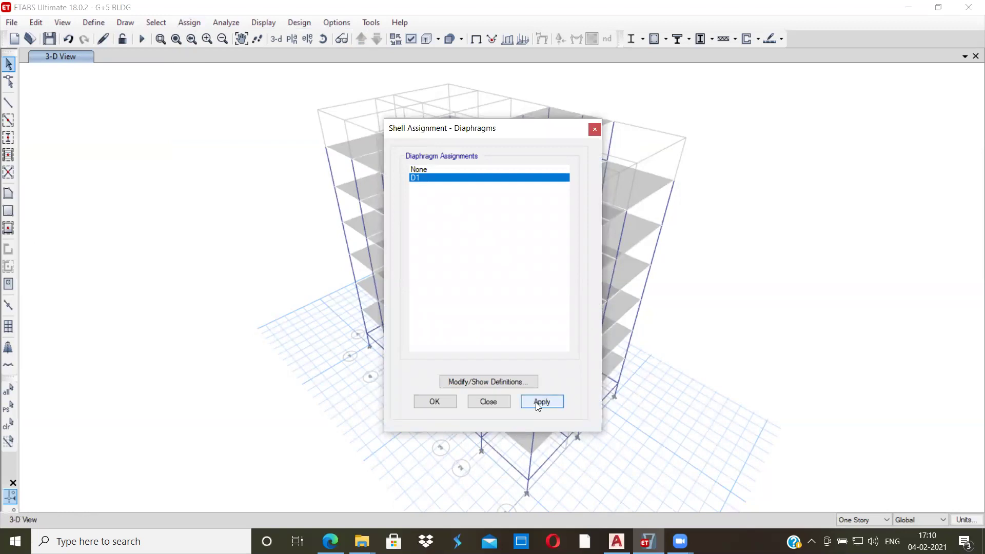
pyautogui.click(418, 404)
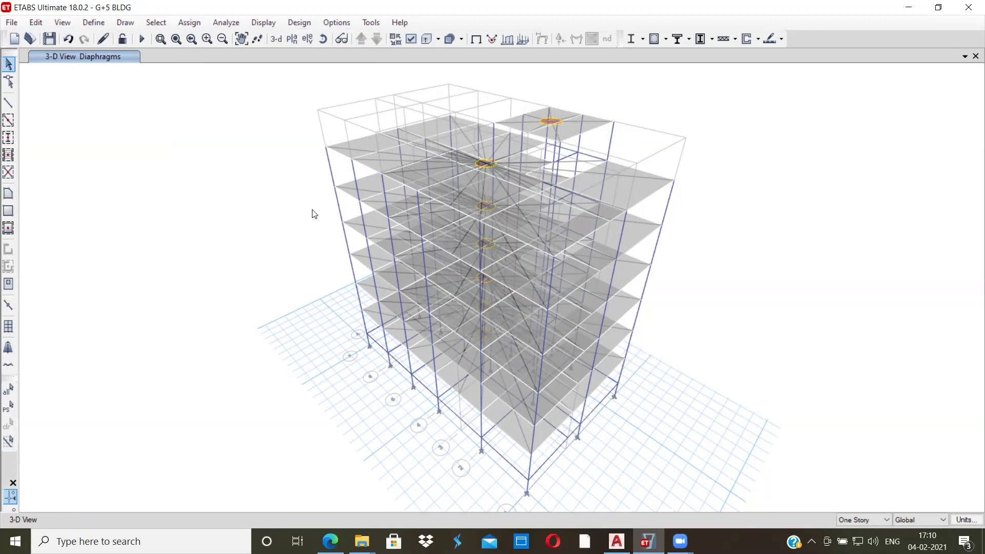
# Display the SECOND story plan and clear the diaphragm assignments from the view
pyautogui.click(291, 39)
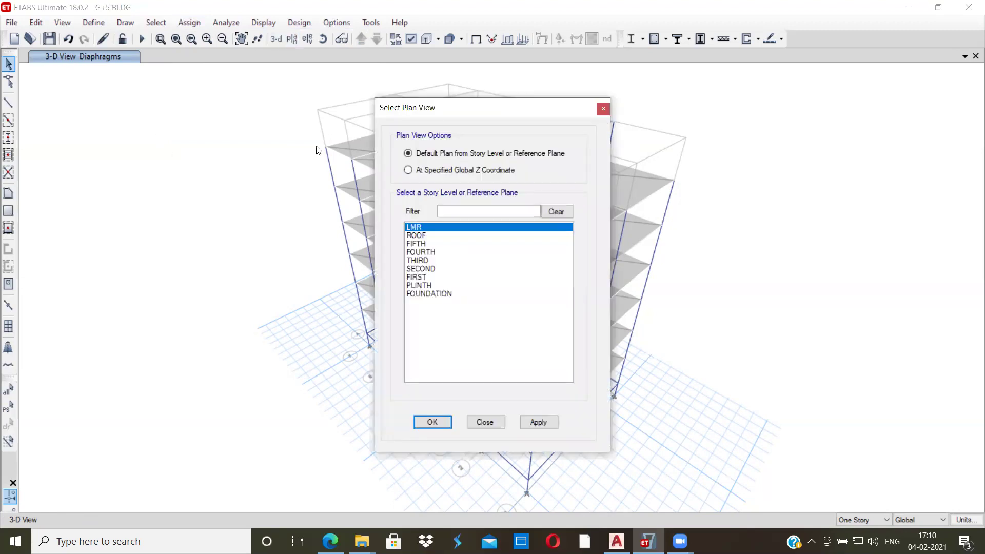
pyautogui.click(419, 269)
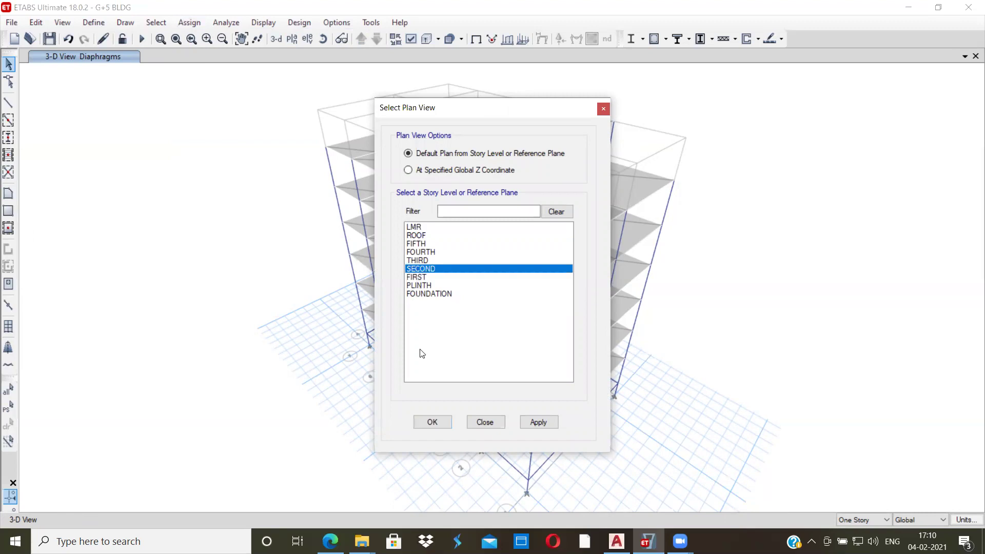
pyautogui.click(430, 421)
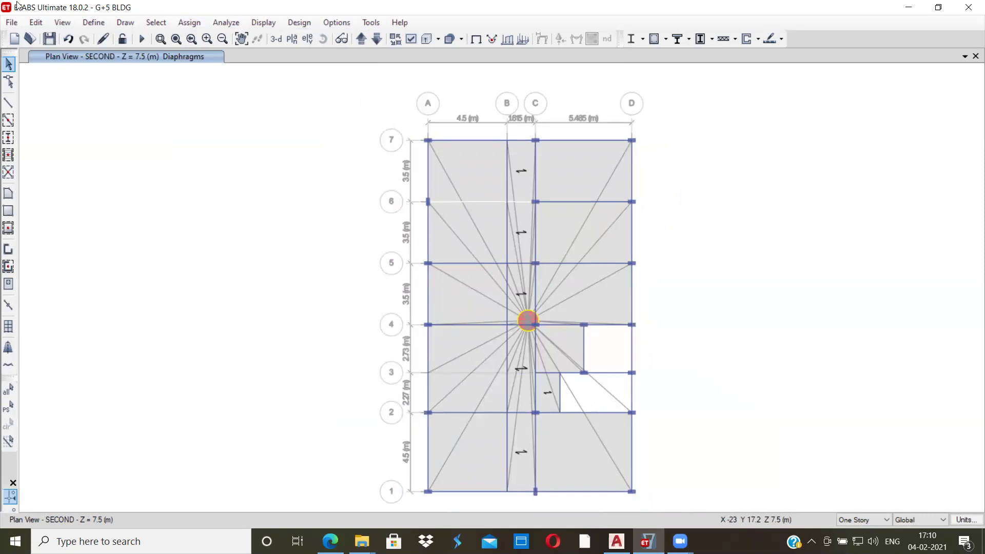
pyautogui.click(8, 102)
pyautogui.press('Escape')
pyautogui.click(476, 40)
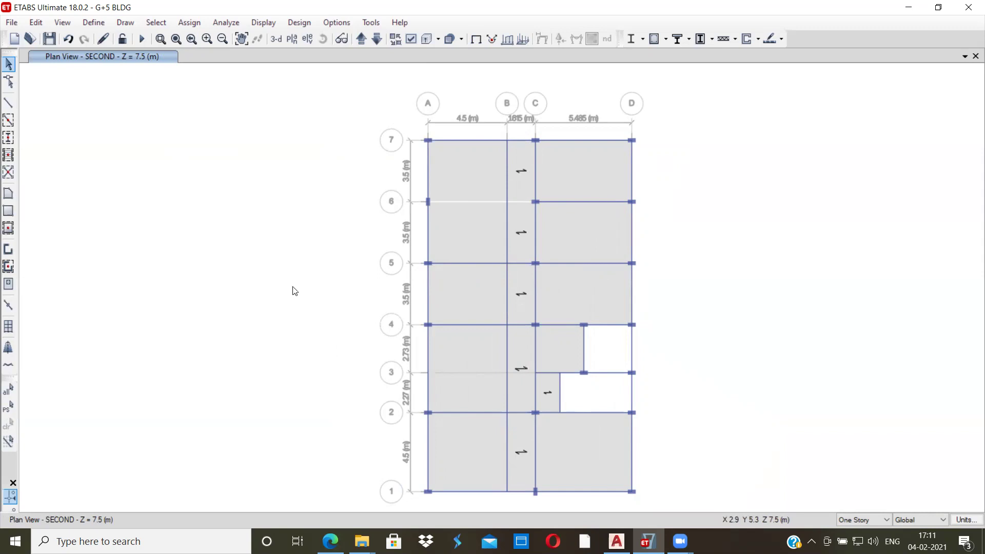
# Display the PLINTH story plan view
pyautogui.click(292, 39)
pyautogui.click(428, 286)
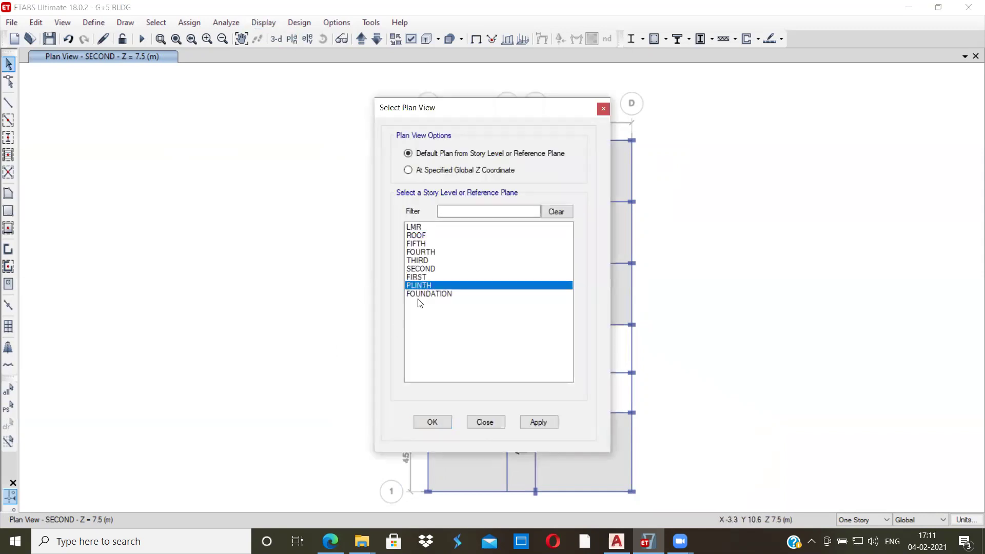
pyautogui.click(428, 422)
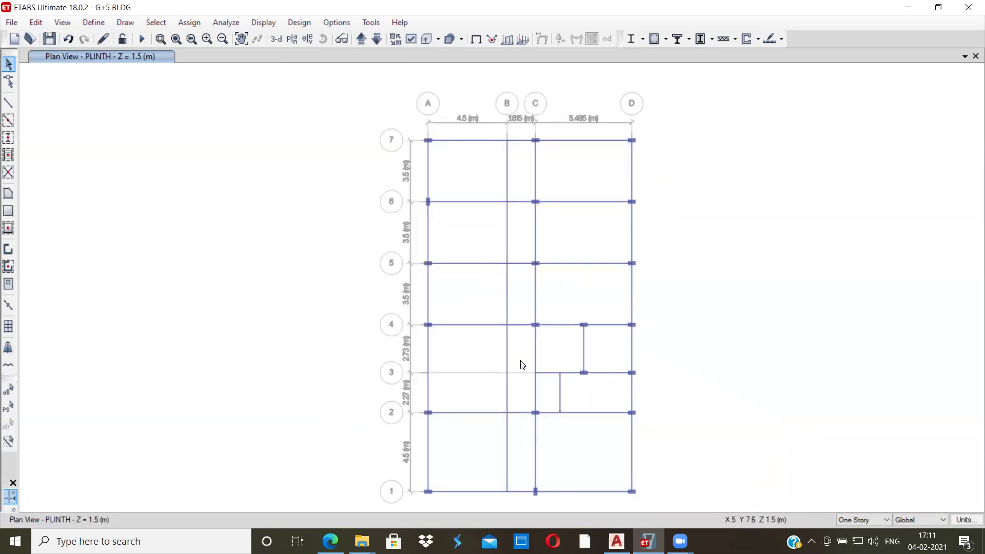
# Isolate the staircase bay between grids C–D and 2–3 across all stories and show it in 3D
pyautogui.moveTo(524, 365); pyautogui.dragTo(642, 428)
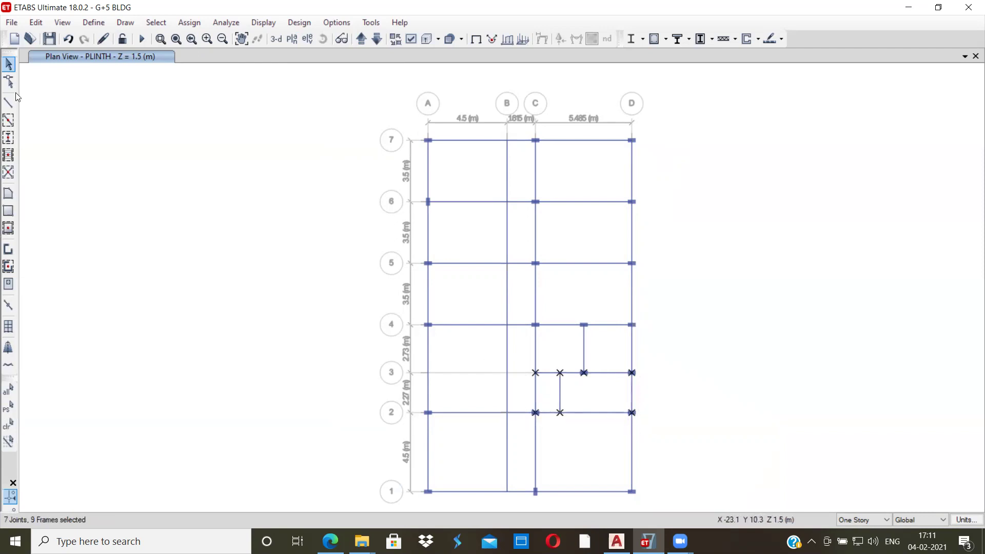
pyautogui.click(68, 40)
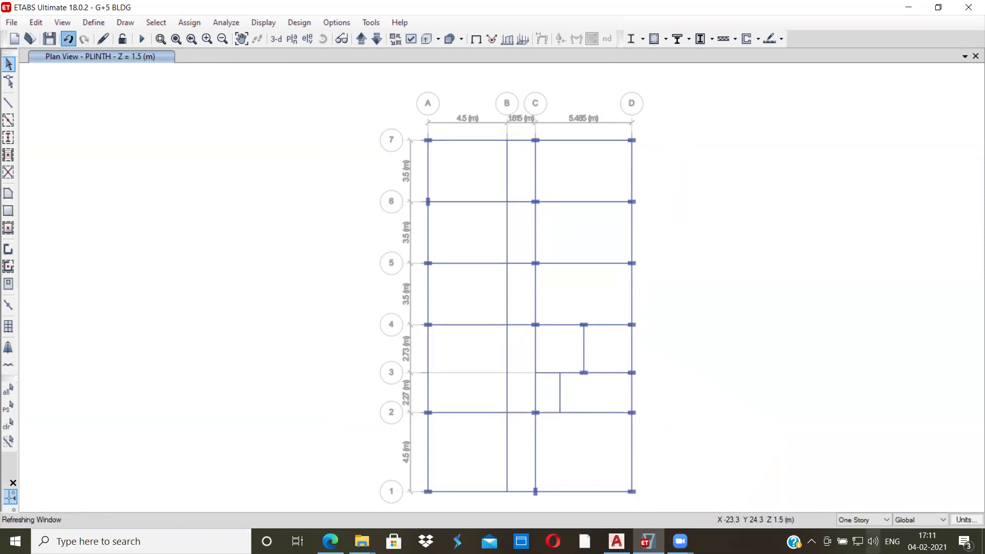
pyautogui.click(874, 520)
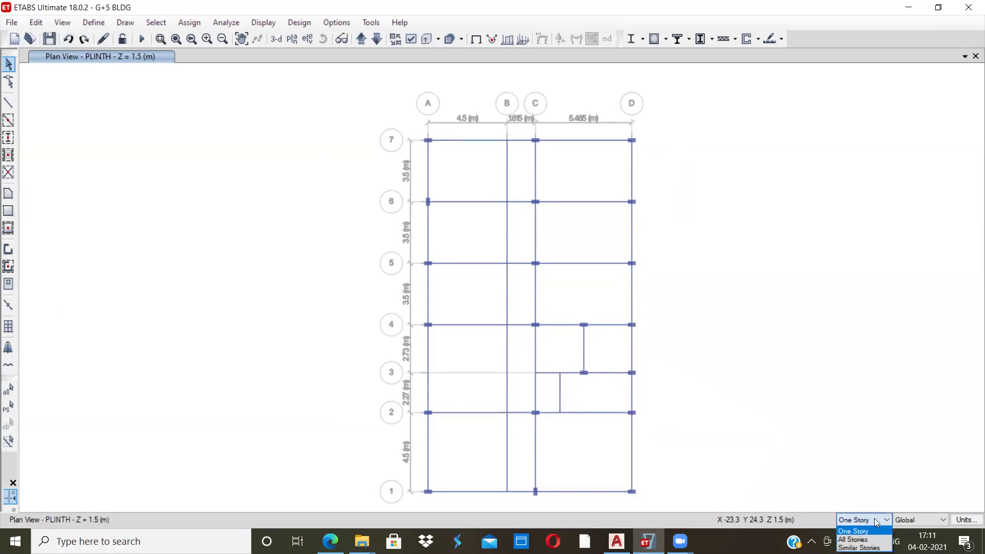
pyautogui.click(856, 539)
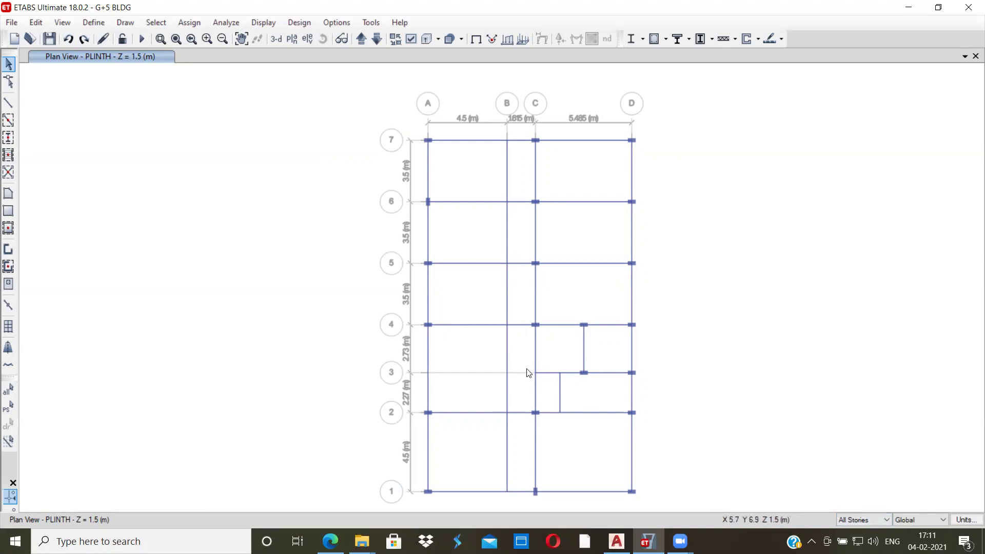
pyautogui.moveTo(527, 367); pyautogui.dragTo(652, 432)
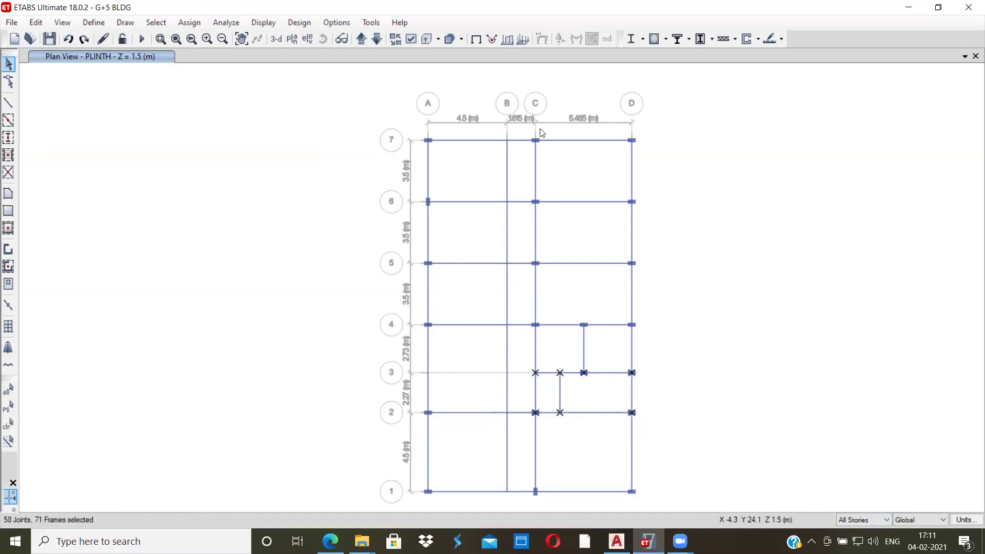
pyautogui.rightClick(716, 249)
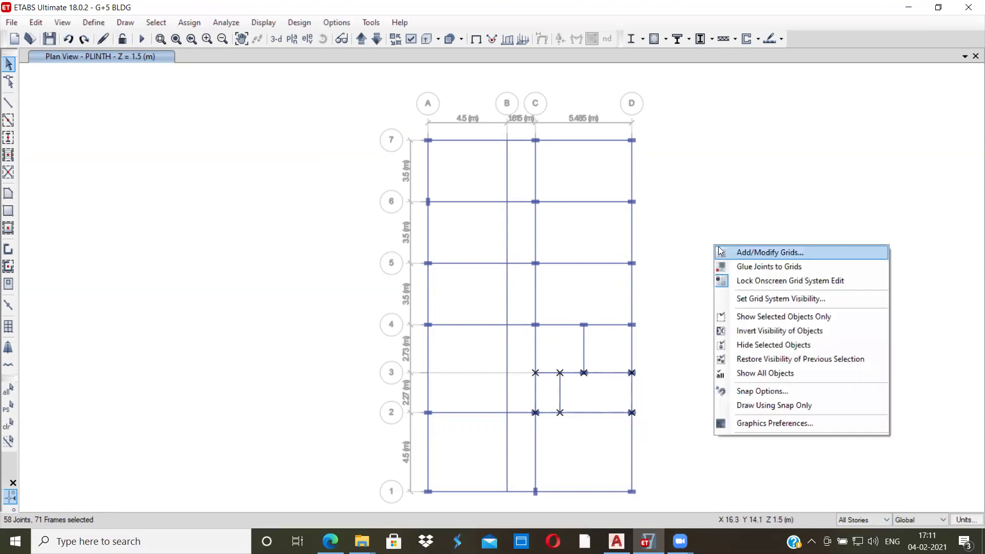
pyautogui.click(748, 316)
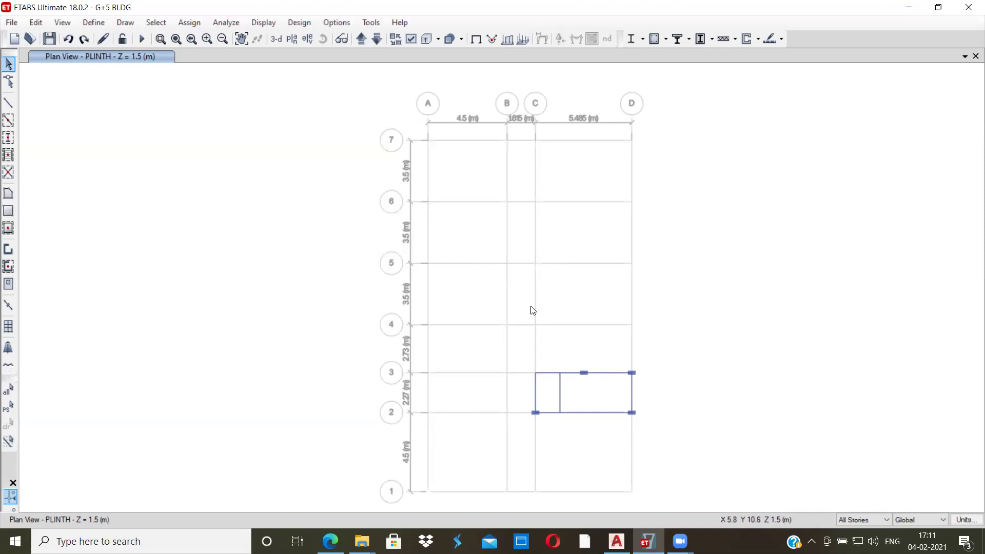
pyautogui.click(276, 39)
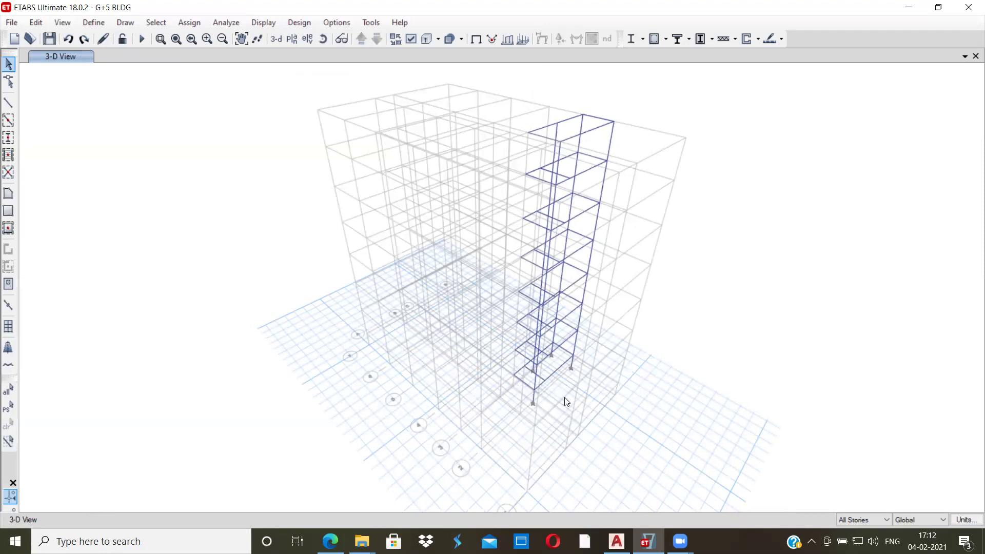
pyautogui.scroll(4, 564, 399)
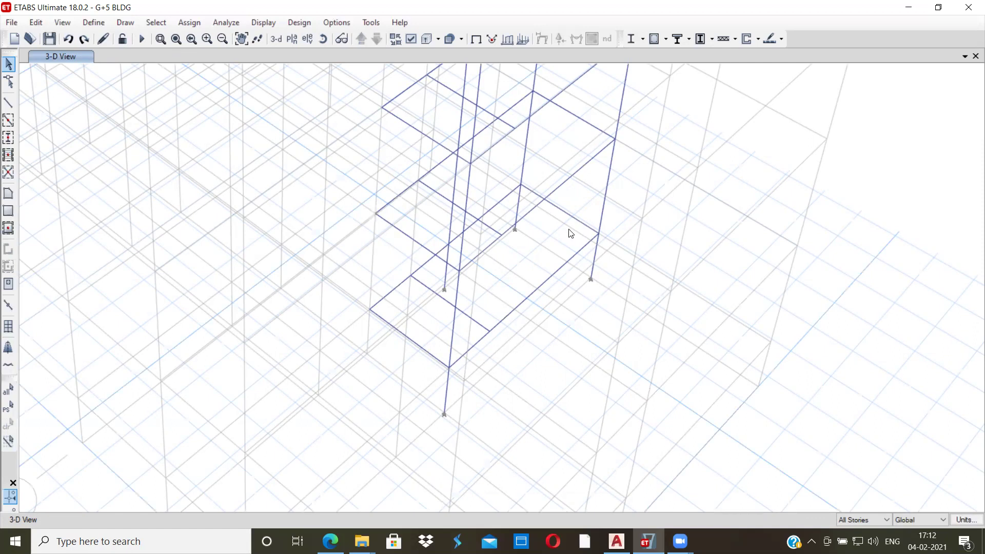
pyautogui.scroll(-5, 569, 228)
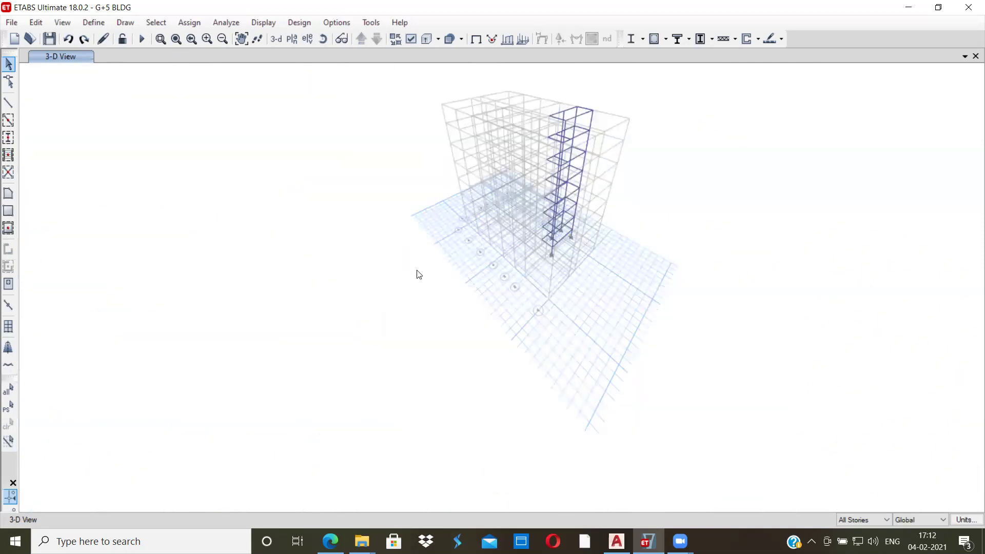
pyautogui.moveTo(405, 277); pyautogui.dragTo(319, 358, button='middle')
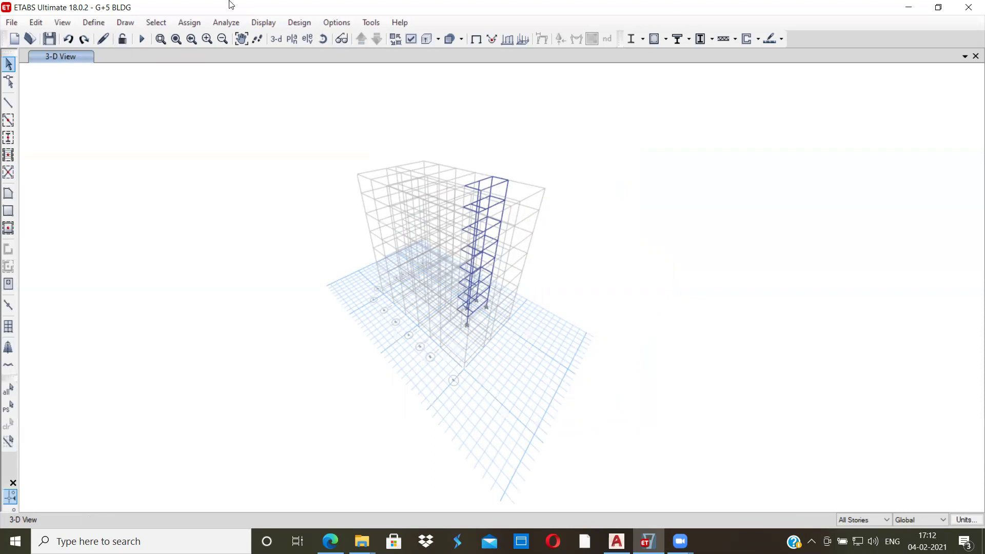
# Add a horizontal reference plane with ID MIDLANDING at Z ordinate 3 m to grid system G1
pyautogui.click(36, 22)
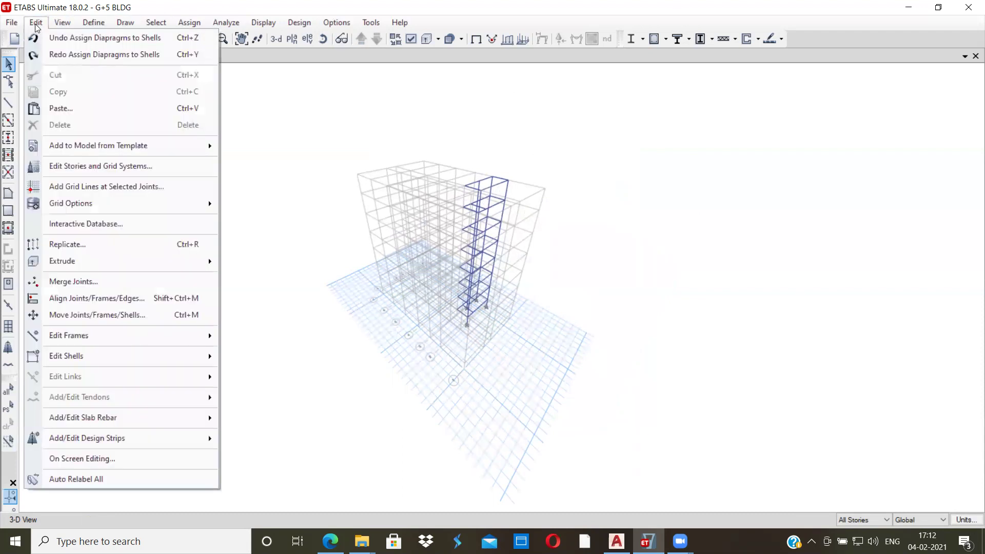
pyautogui.click(66, 168)
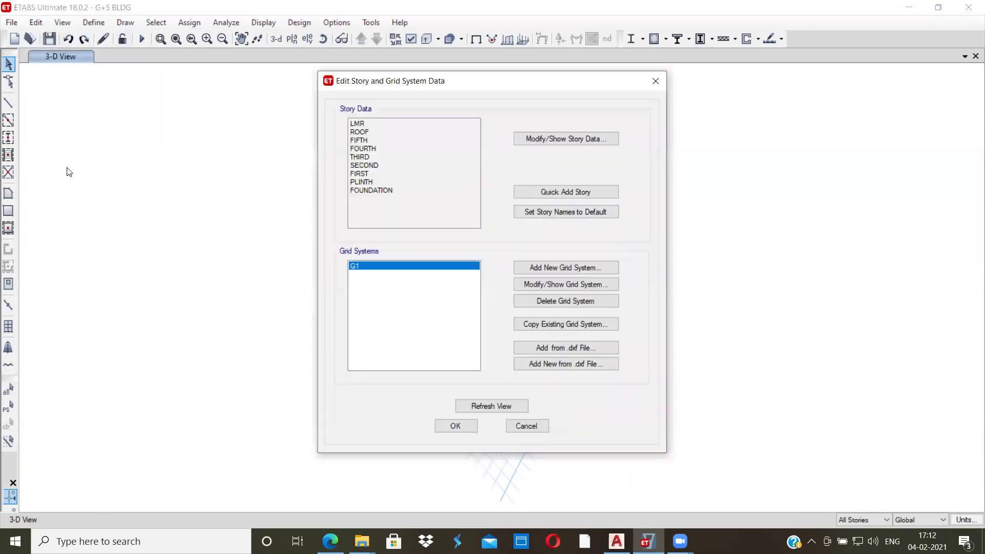
pyautogui.click(549, 286)
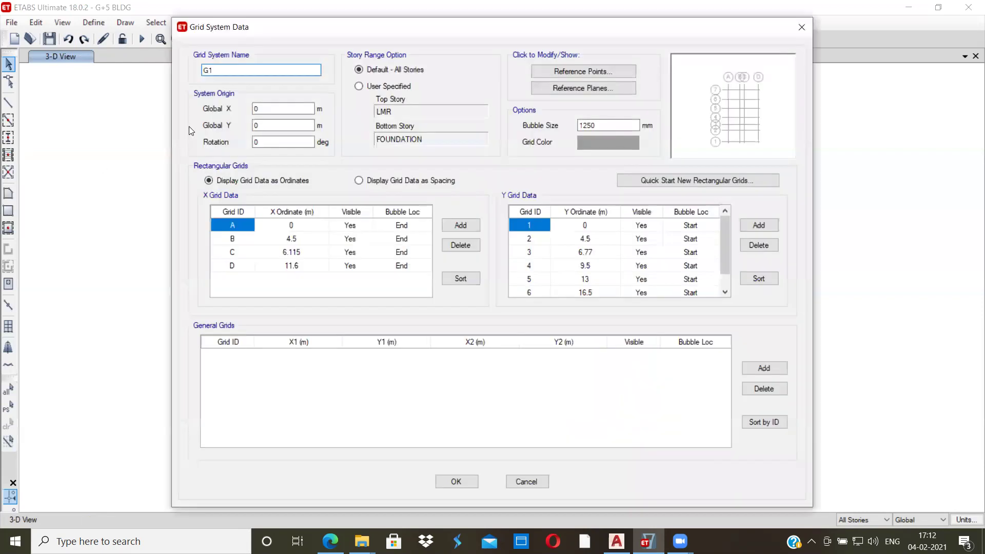
pyautogui.click(583, 88)
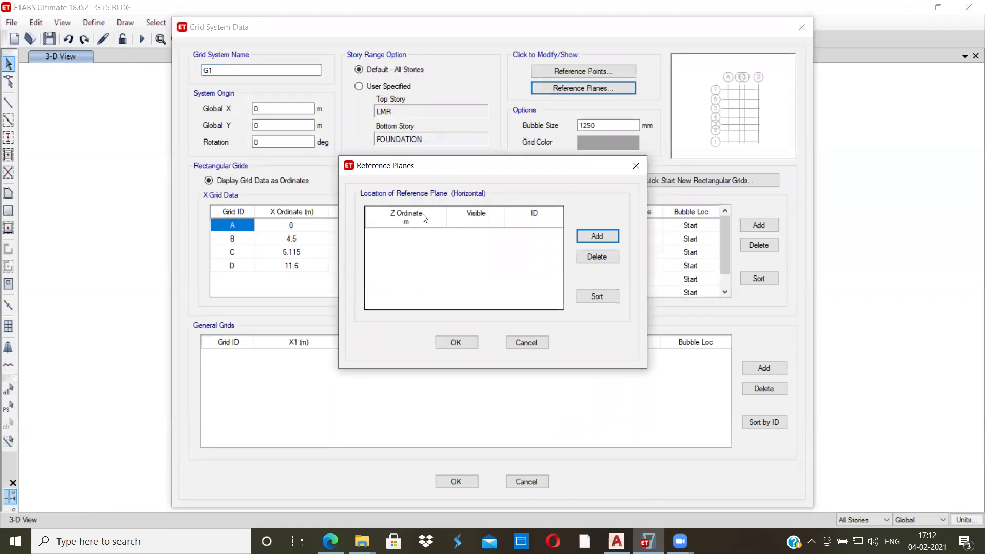
pyautogui.click(594, 240)
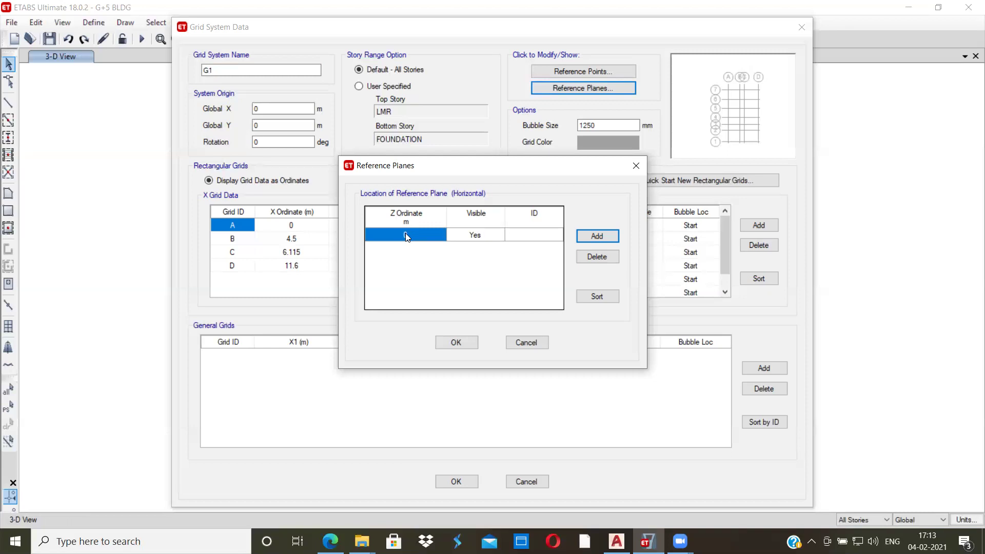
pyautogui.click(403, 235)
pyautogui.write('3')
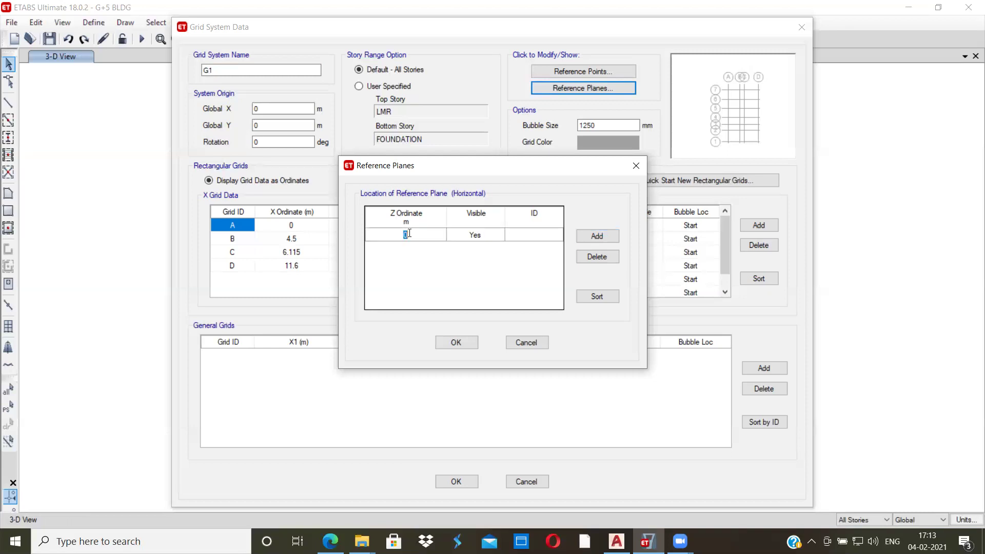
pyautogui.click(518, 237)
pyautogui.write('MIDLANDING')
pyautogui.click(448, 342)
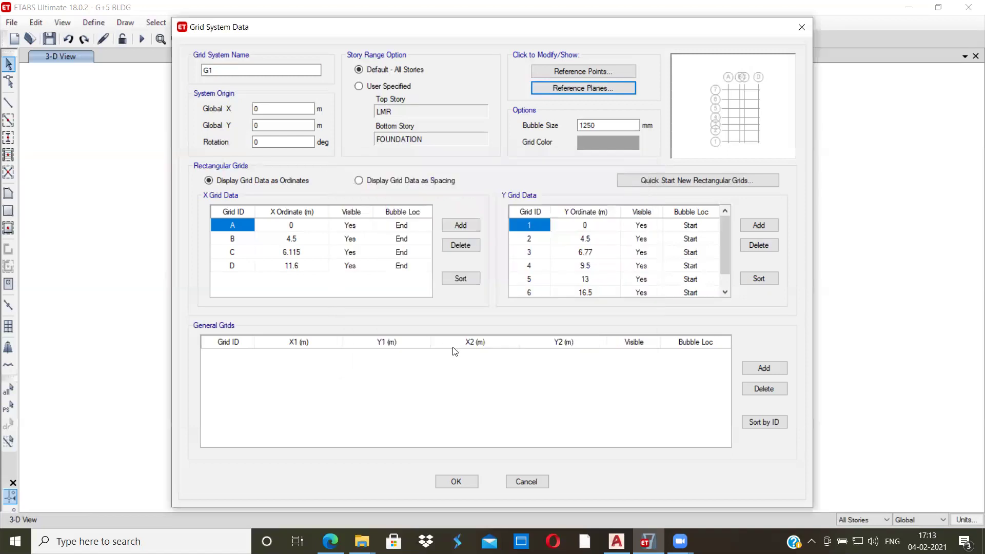
# Accept the grid system changes and display the plan view of reference plane MIDLANDING at 3 m
pyautogui.click(455, 482)
pyautogui.click(454, 426)
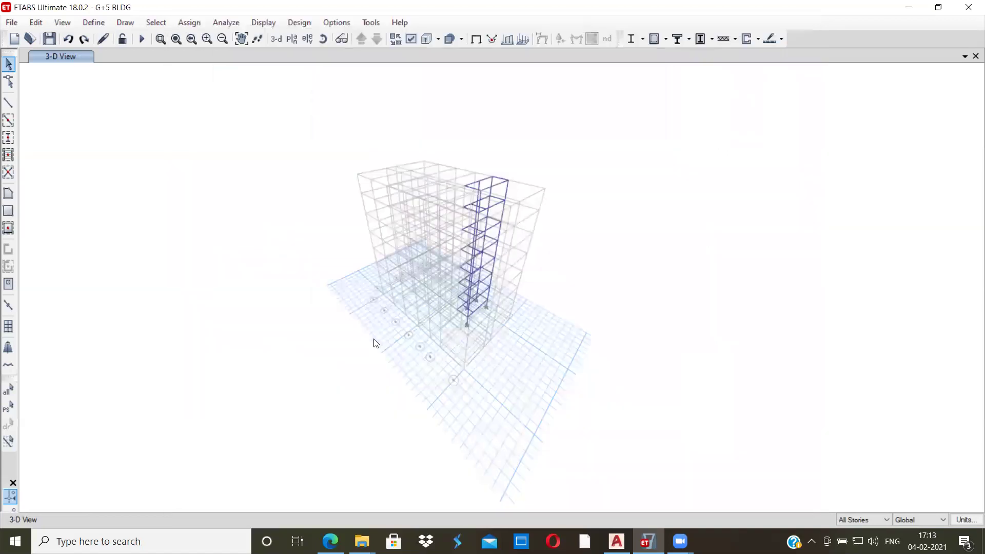
pyautogui.click(292, 39)
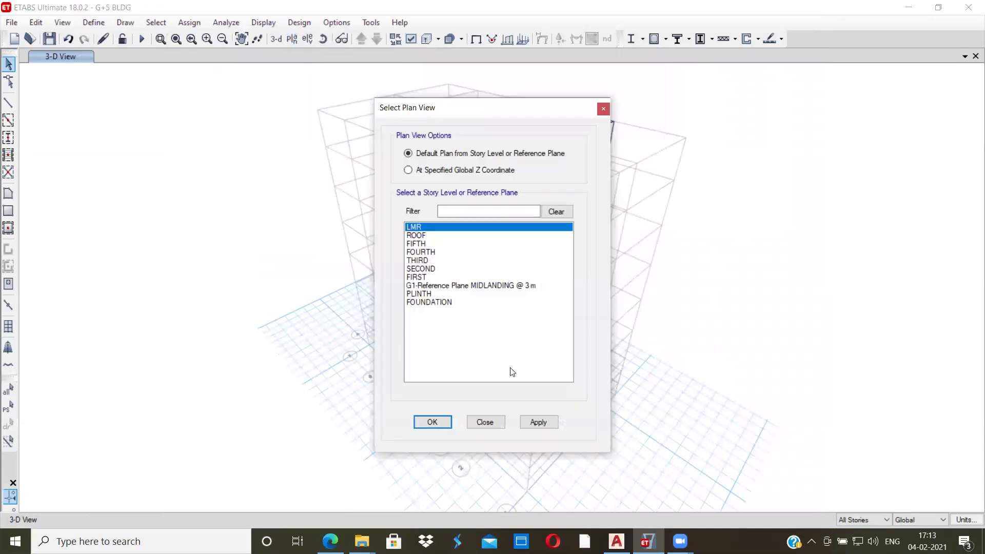
pyautogui.click(430, 286)
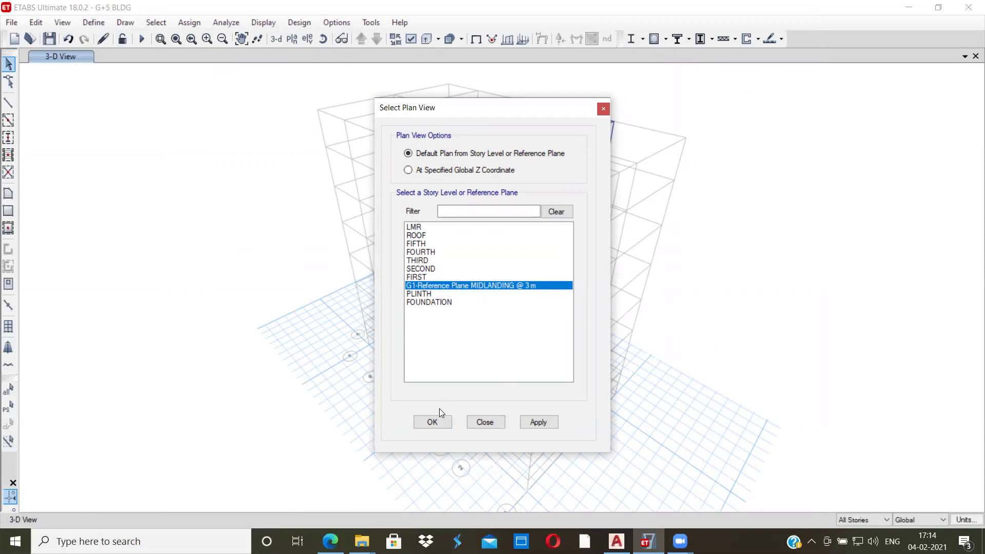
pyautogui.click(432, 421)
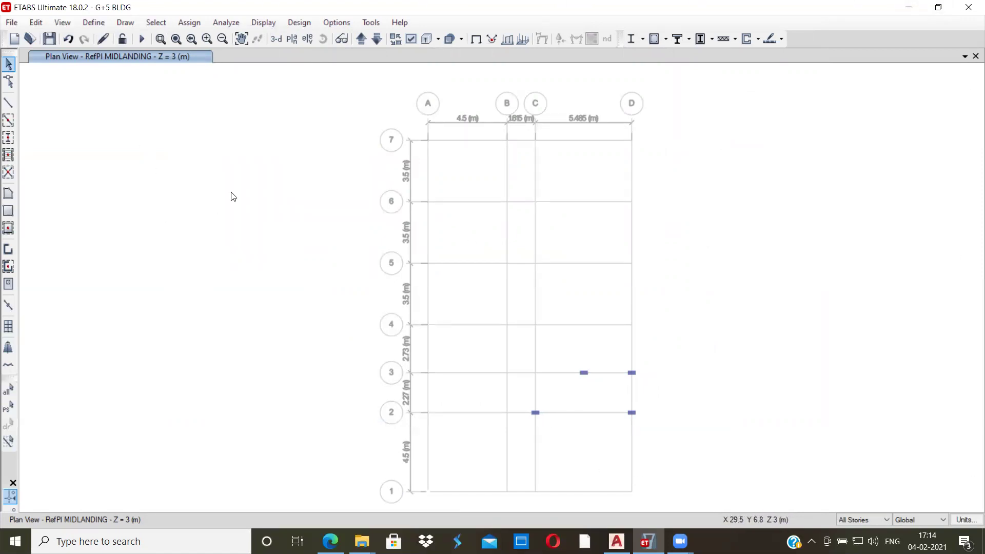
# With drawing limited to One Story, draw a B1-230X450(M20) beam along grid D from grid 2 to grid 3 on the mid-landing plane
pyautogui.click(9, 104)
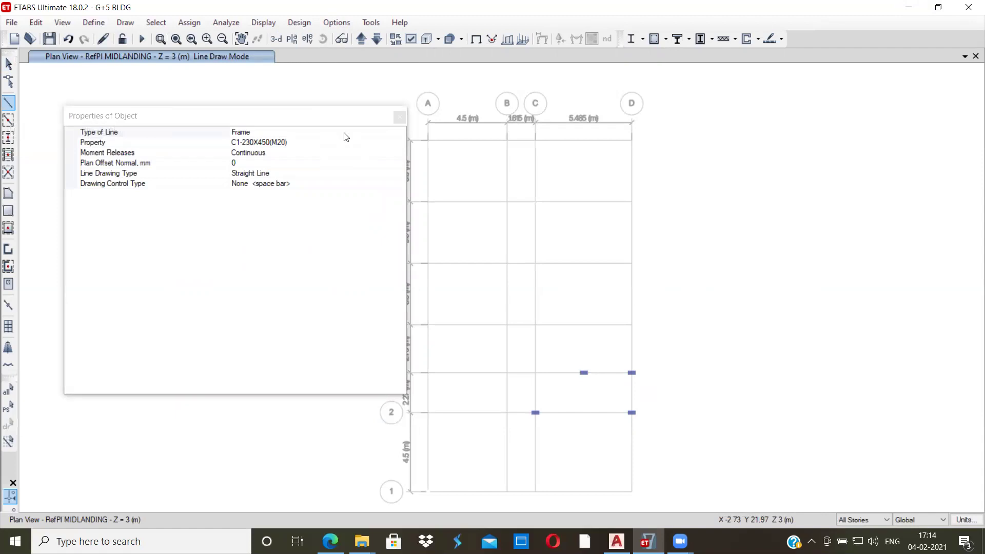
pyautogui.click(868, 519)
pyautogui.click(858, 528)
pyautogui.click(280, 141)
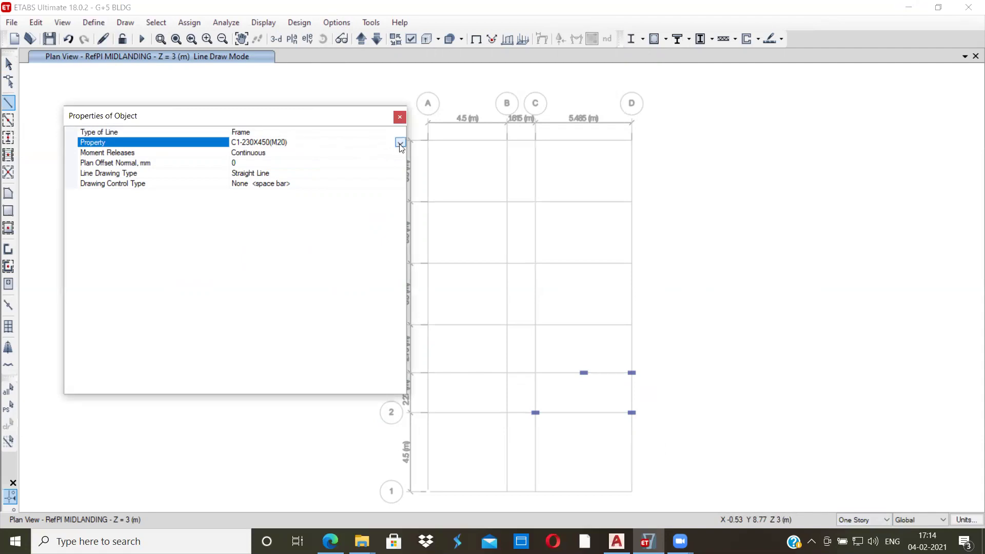
pyautogui.click(400, 144)
pyautogui.click(263, 155)
pyautogui.scroll(3, 633, 415)
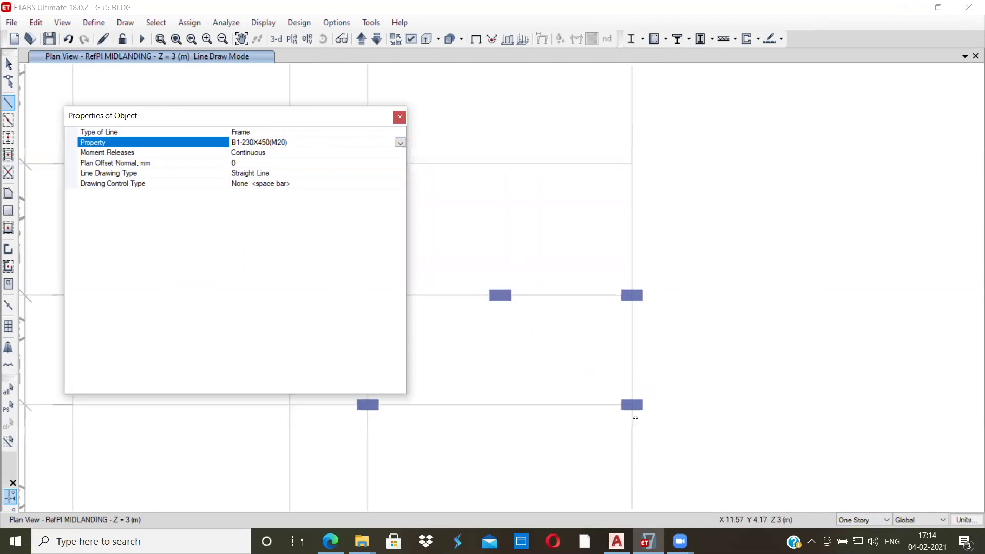
pyautogui.scroll(2, 635, 420)
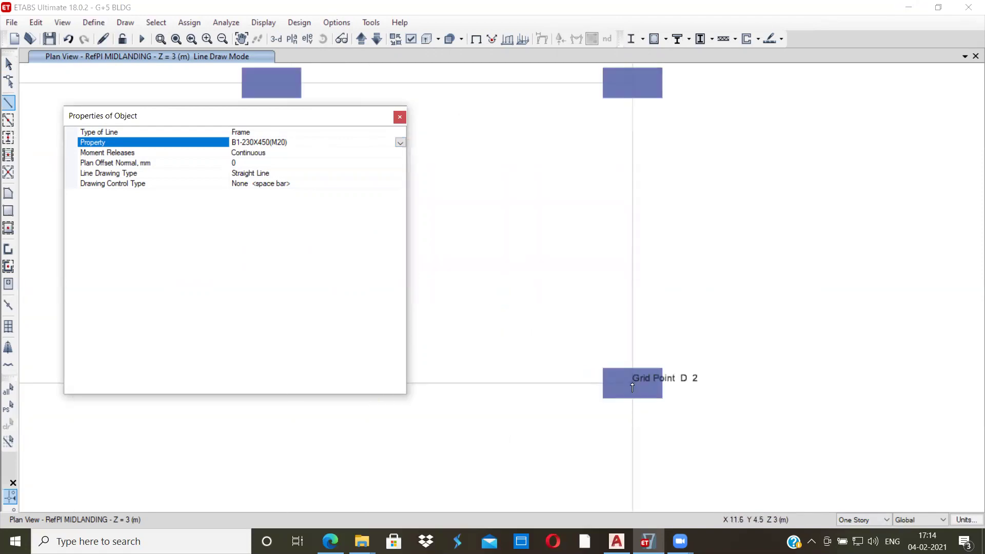
pyautogui.click(632, 385)
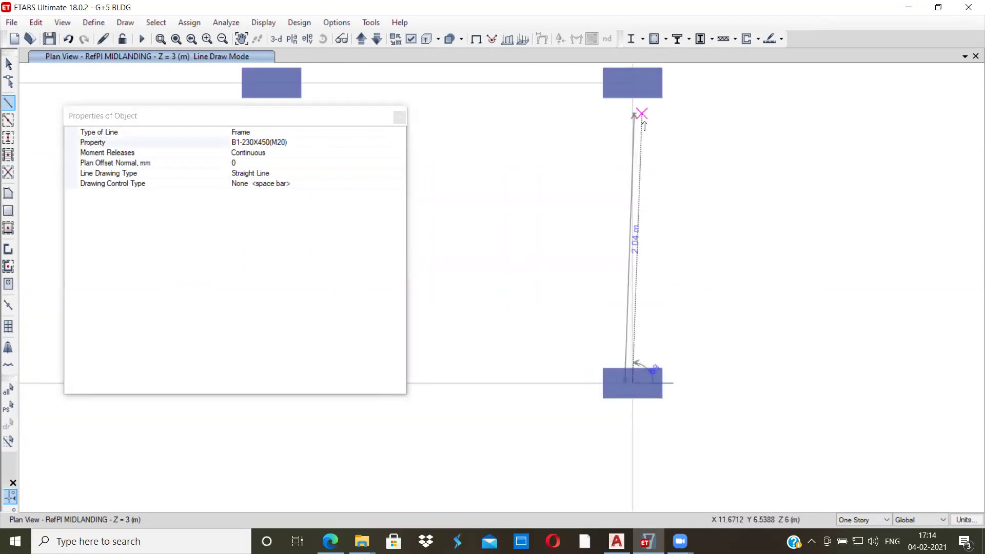
pyautogui.click(633, 82)
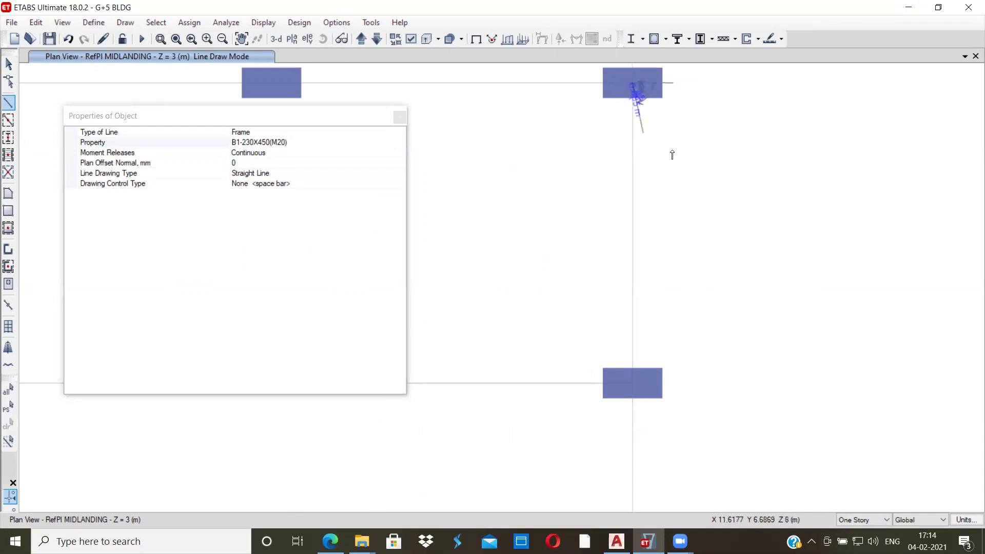
pyautogui.press('Escape')
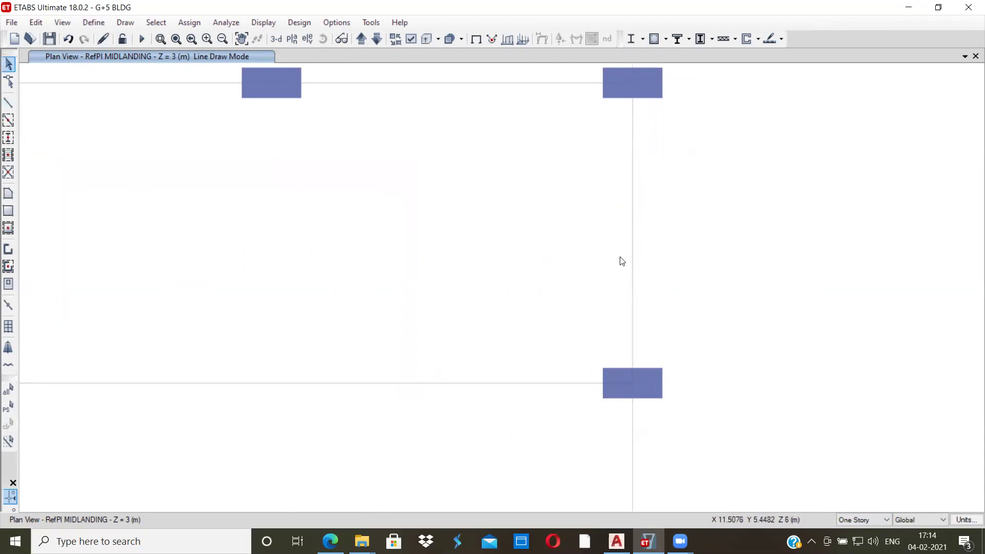
# Replicate the grid D mid-landing beam once linearly with dx of -1.2 m
pyautogui.scroll(-2, 661, 253)
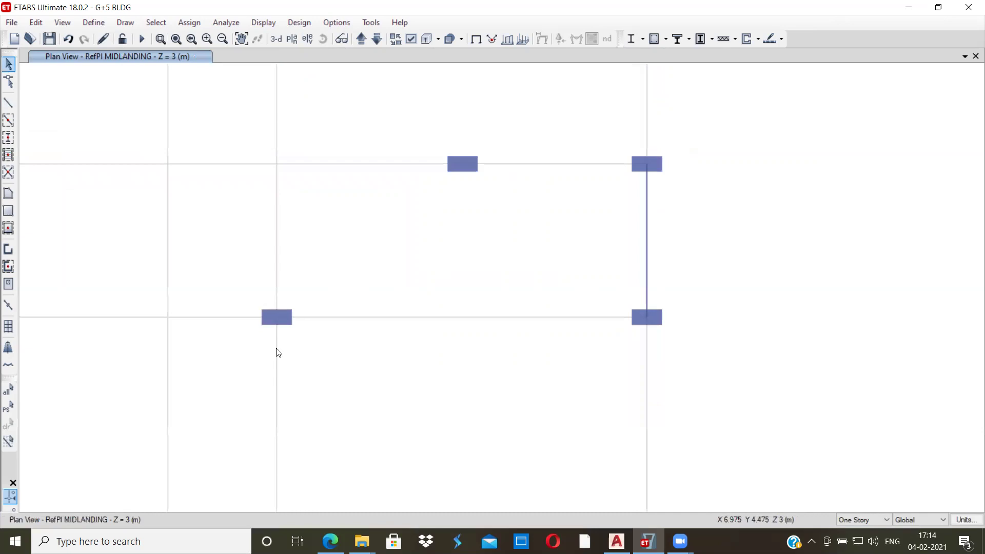
pyautogui.scroll(-3, 641, 279)
pyautogui.scroll(2, 656, 277)
pyautogui.scroll(-2, 654, 275)
pyautogui.moveTo(654, 275); pyautogui.dragTo(613, 314, button='middle')
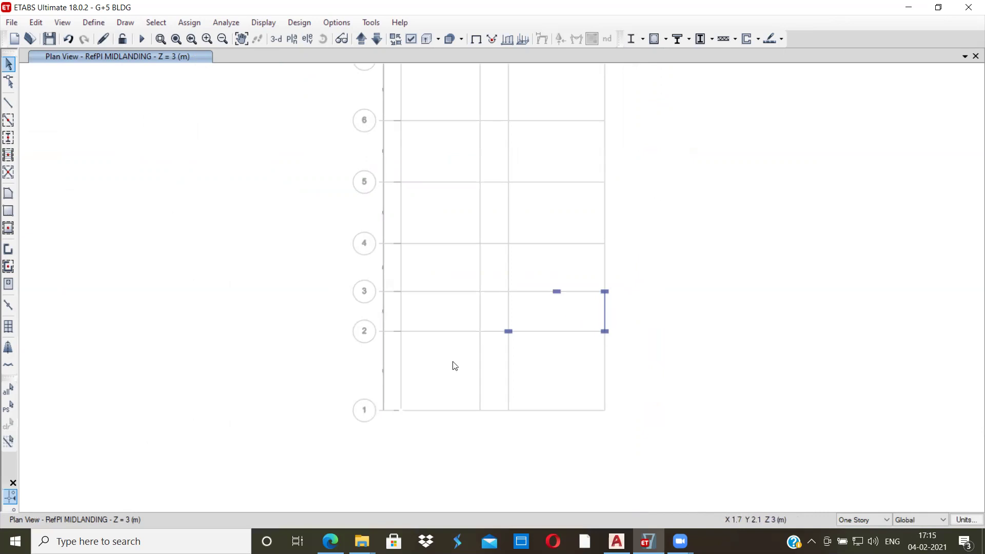
pyautogui.click(605, 317)
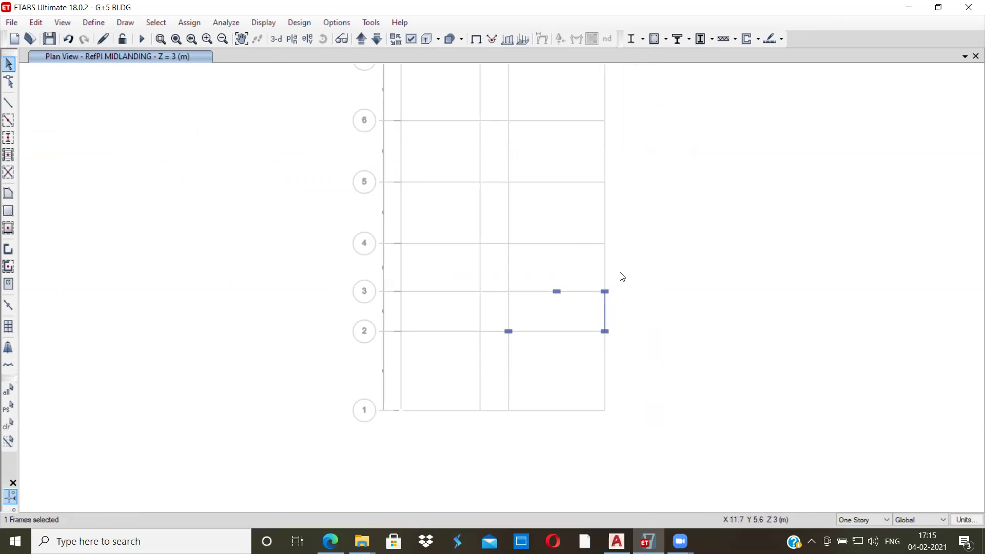
pyautogui.click(43, 26)
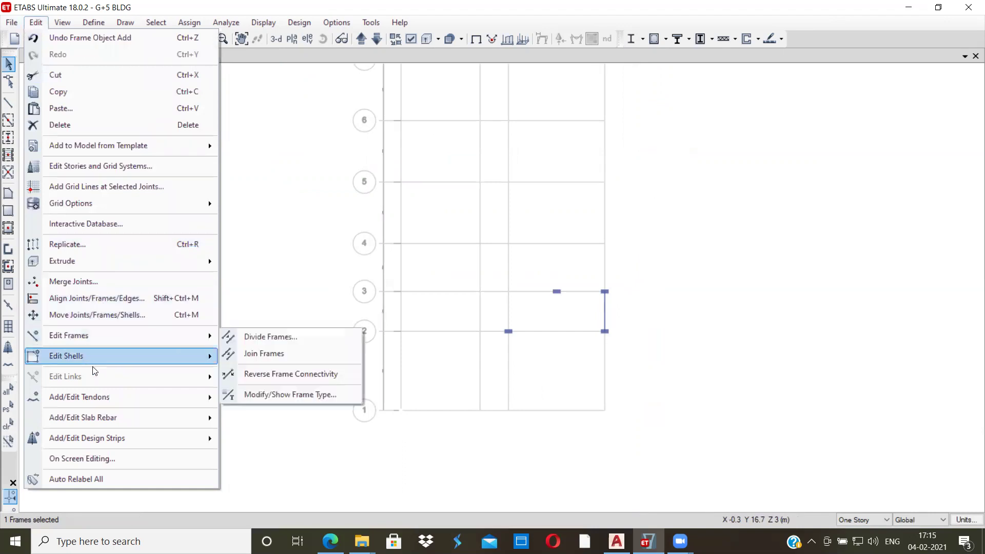
pyautogui.click(85, 245)
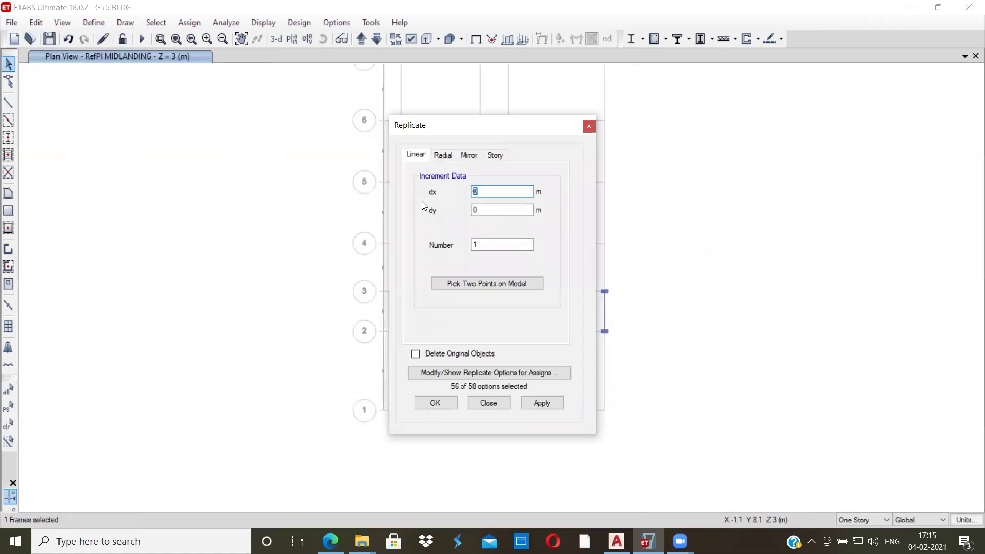
pyautogui.write('-1.2')
pyautogui.click(542, 403)
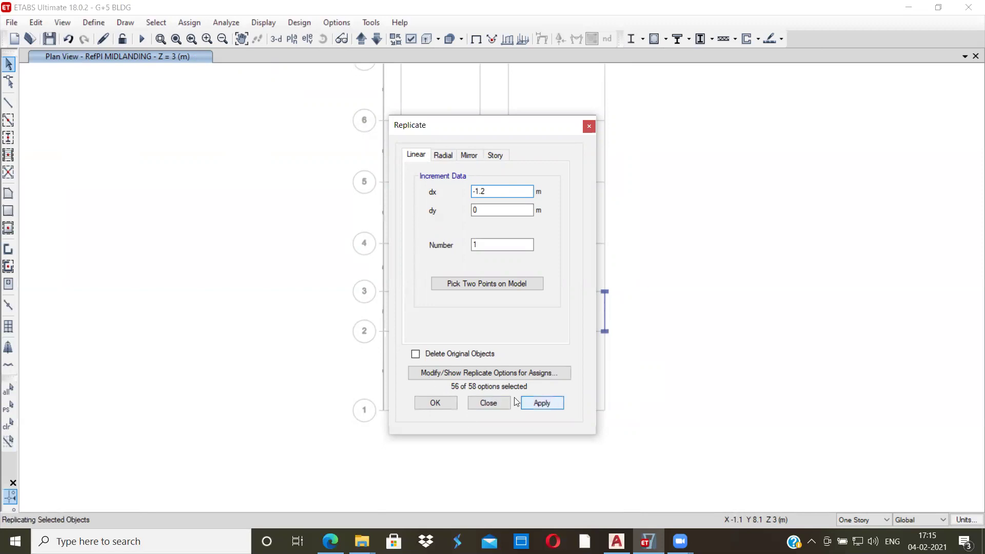
pyautogui.click(435, 402)
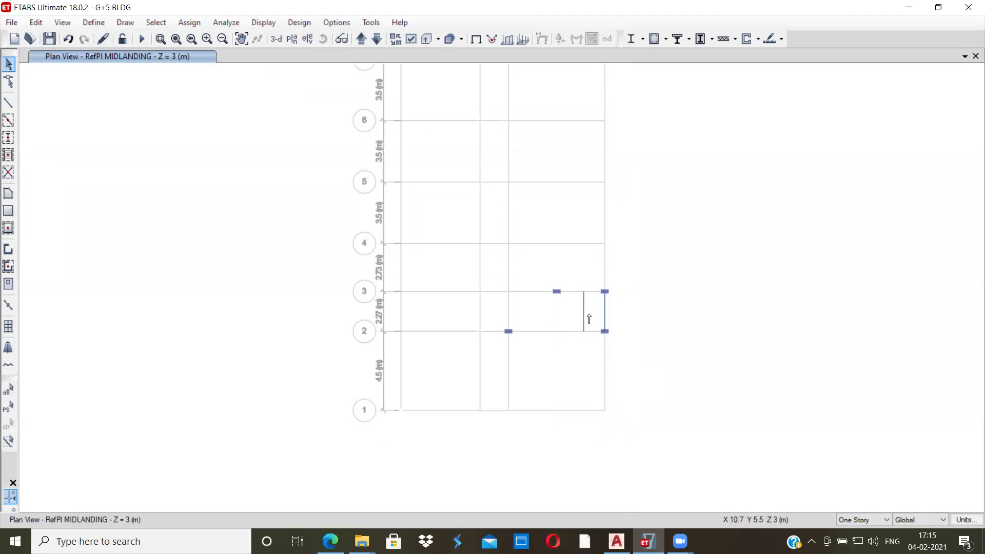
# Show the default 3D view and examine the mid-landing beams and the lowest beams of the staircase bay up close
pyautogui.scroll(-2, 491, 260)
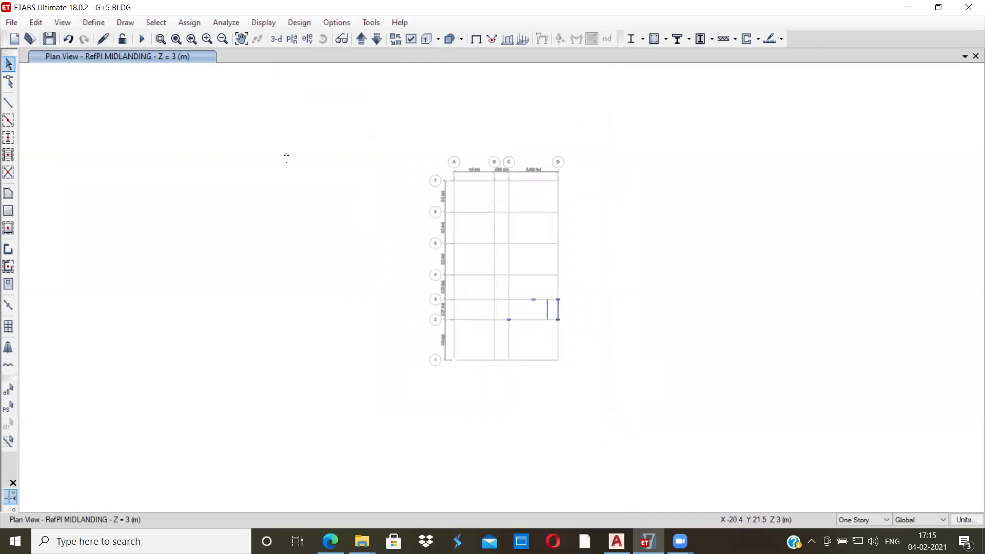
pyautogui.click(276, 39)
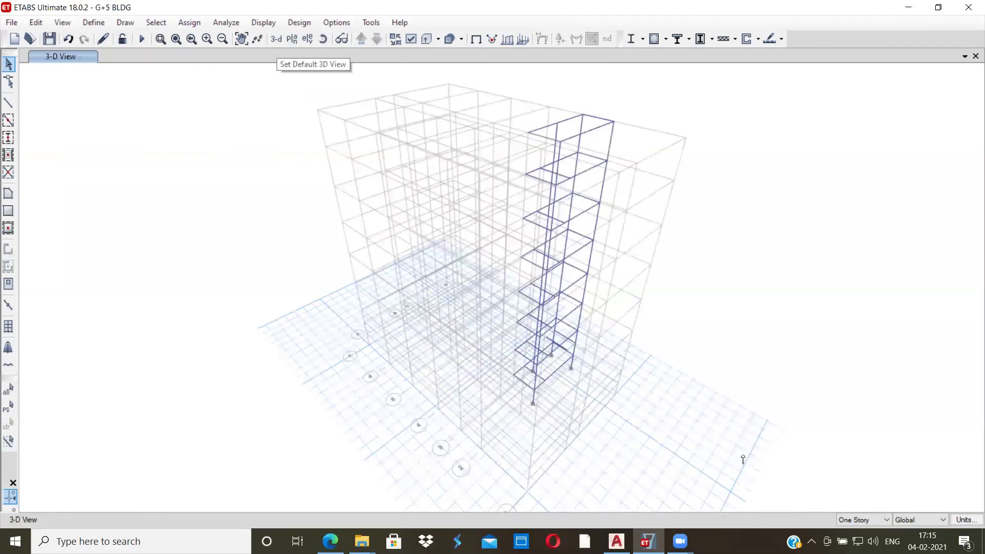
pyautogui.scroll(3, 557, 364)
pyautogui.scroll(2, 546, 367)
pyautogui.moveTo(530, 371); pyautogui.dragTo(537, 279, button='middle')
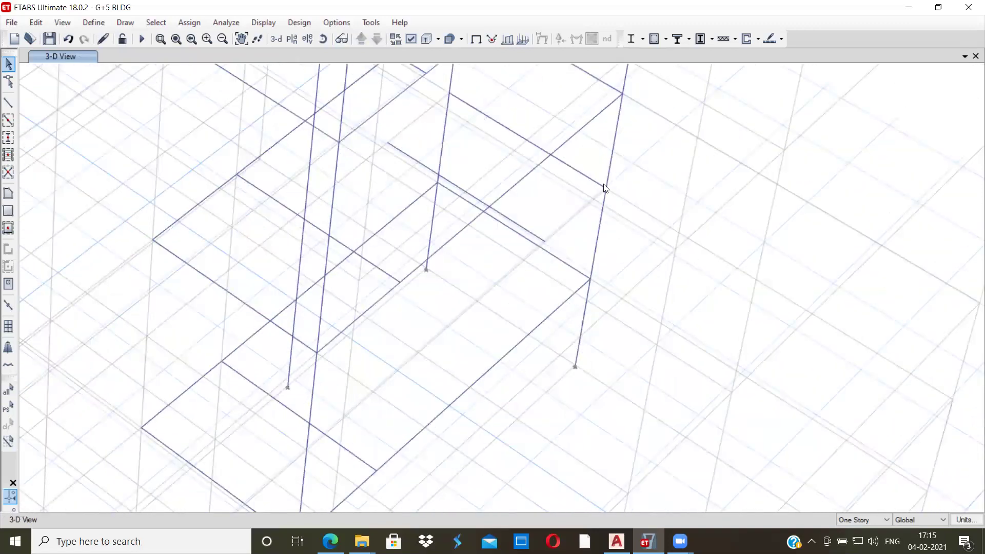
pyautogui.scroll(-3, 582, 200)
pyautogui.scroll(3, 571, 218)
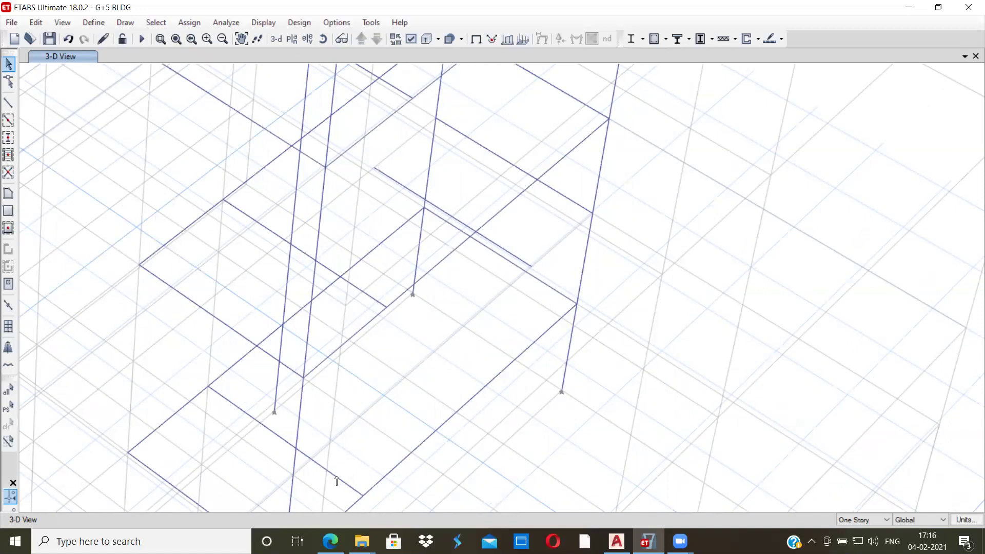
pyautogui.moveTo(524, 307); pyautogui.dragTo(576, 279, button='middle')
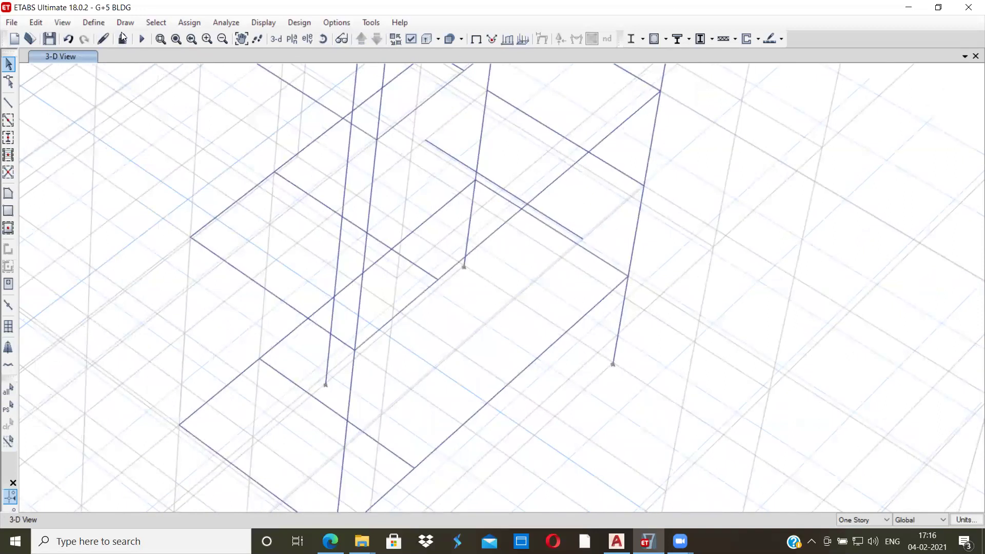
# Start drawing a floor area with property S4-STAIRCSE and move its properties window clear of the staircase beams
pyautogui.click(9, 194)
pyautogui.click(281, 133)
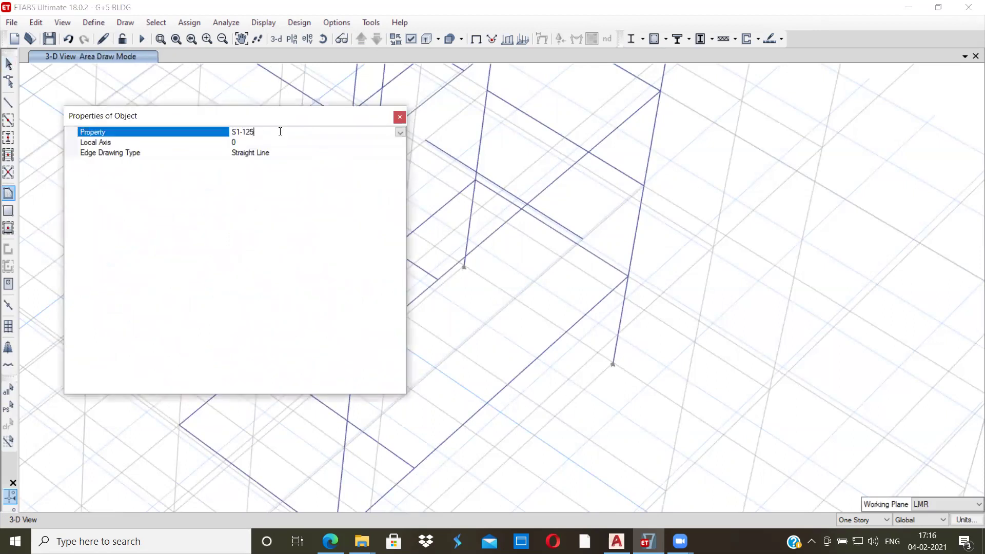
pyautogui.click(400, 132)
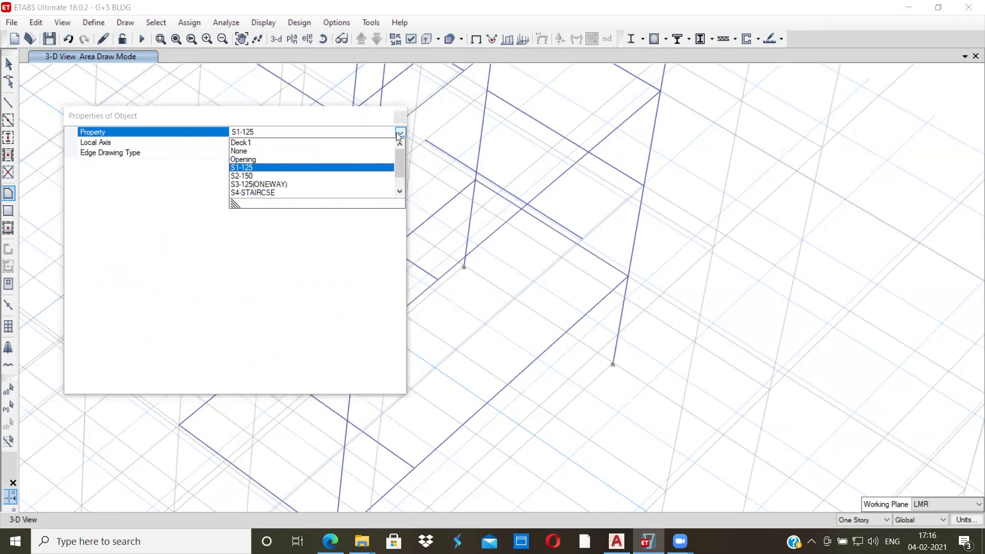
pyautogui.click(269, 193)
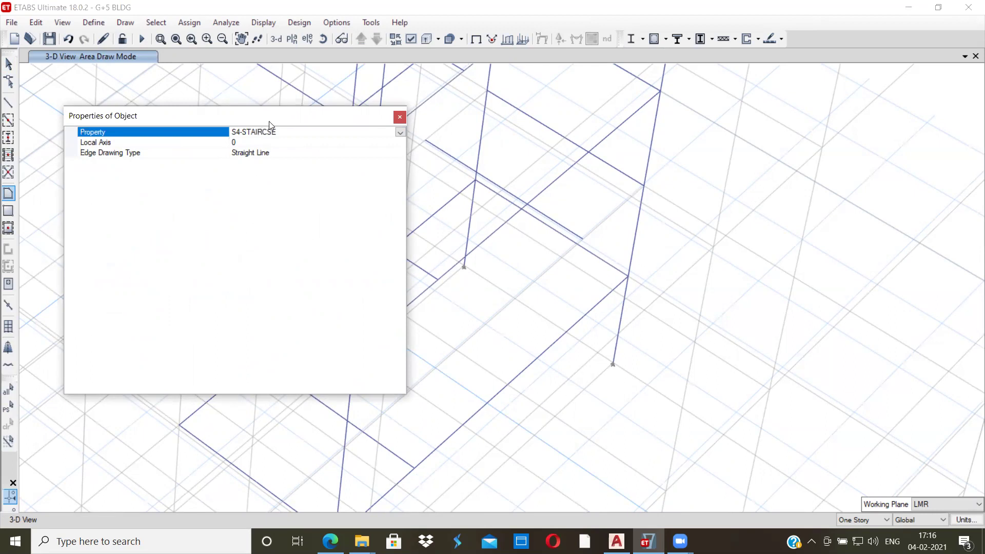
pyautogui.moveTo(269, 121); pyautogui.dragTo(232, 105)
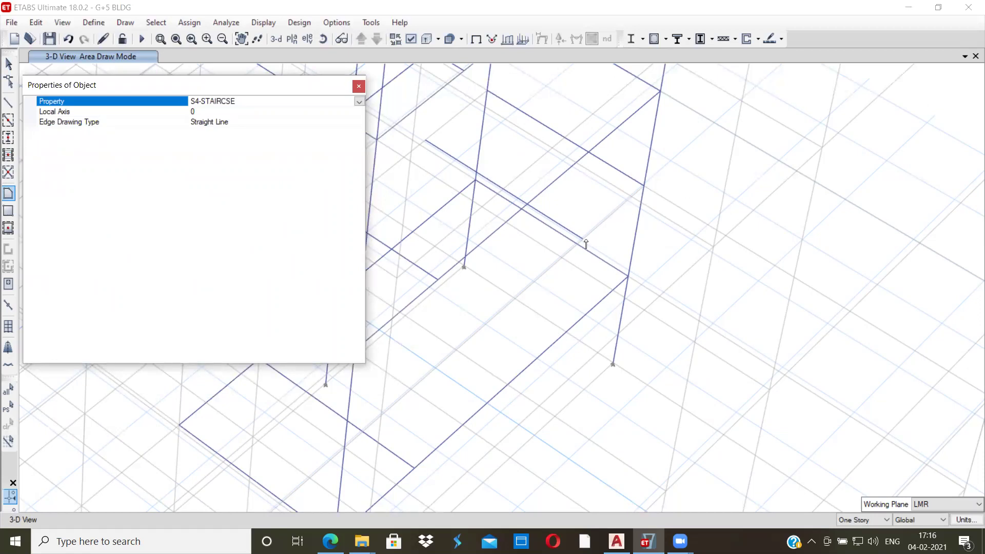
pyautogui.click(414, 468)
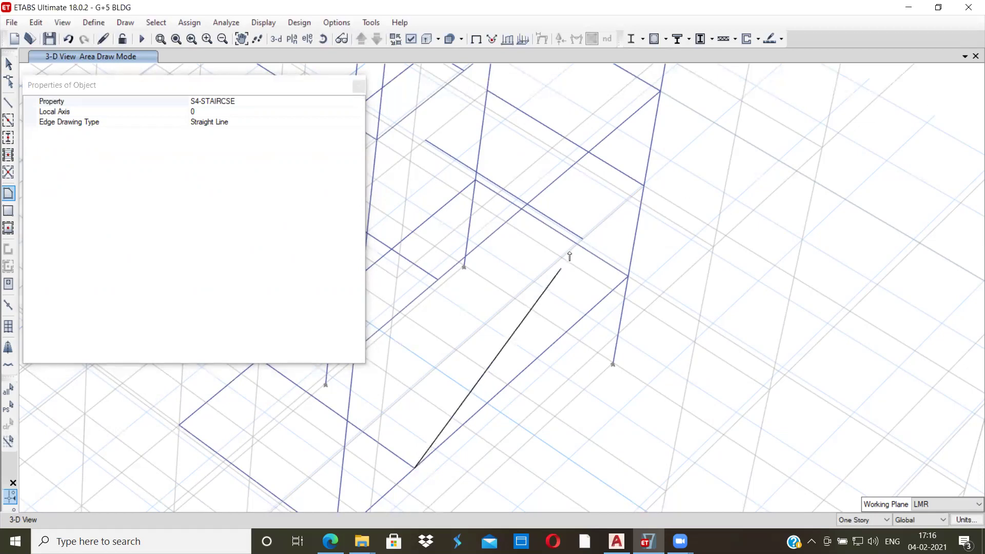
pyautogui.click(581, 240)
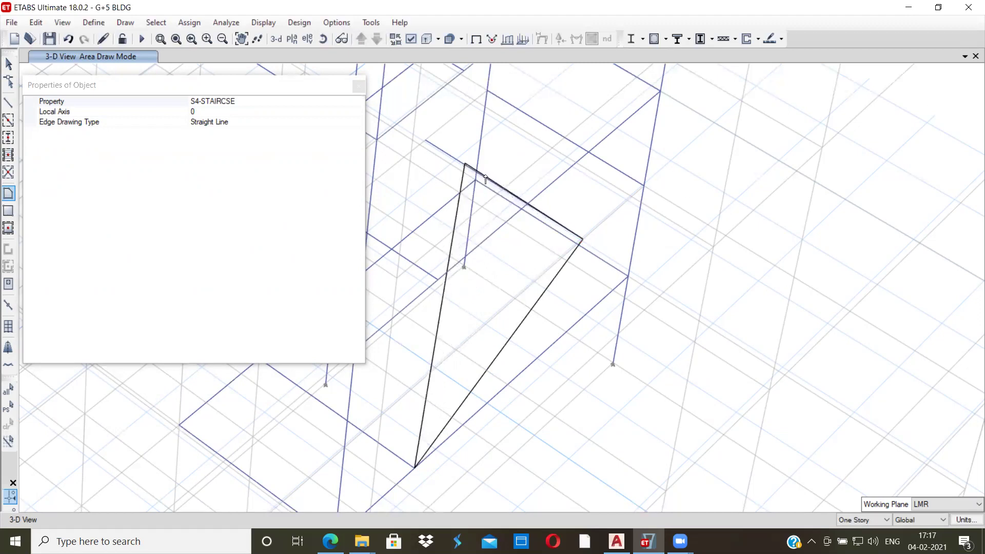
pyautogui.press('Escape')
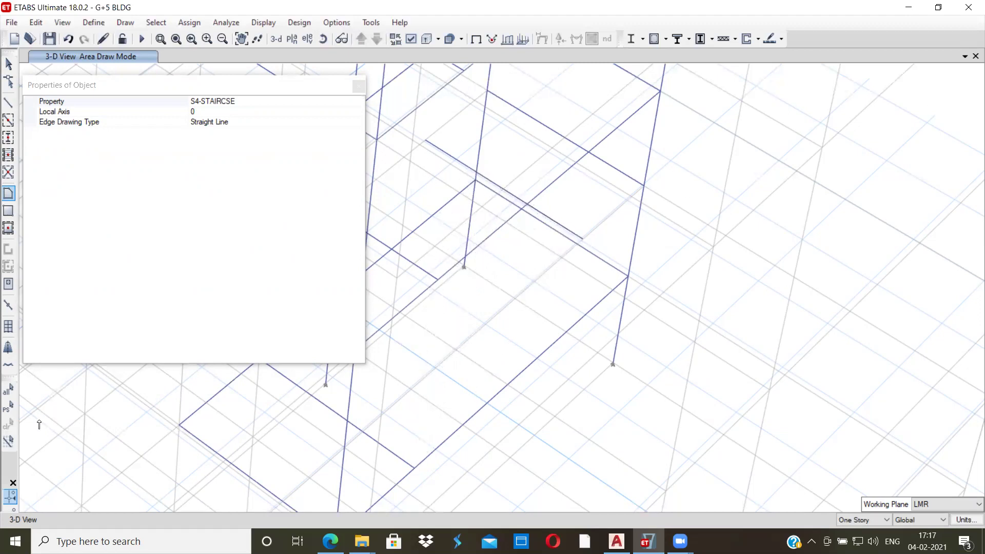
# Expose the snap options and draw the inclined S4-STAIRCSE slab between the grid 2 halves of the plinth-level cross beam and the replicated mid-landing beam
pyautogui.moveTo(6, 486); pyautogui.dragTo(69, 408)
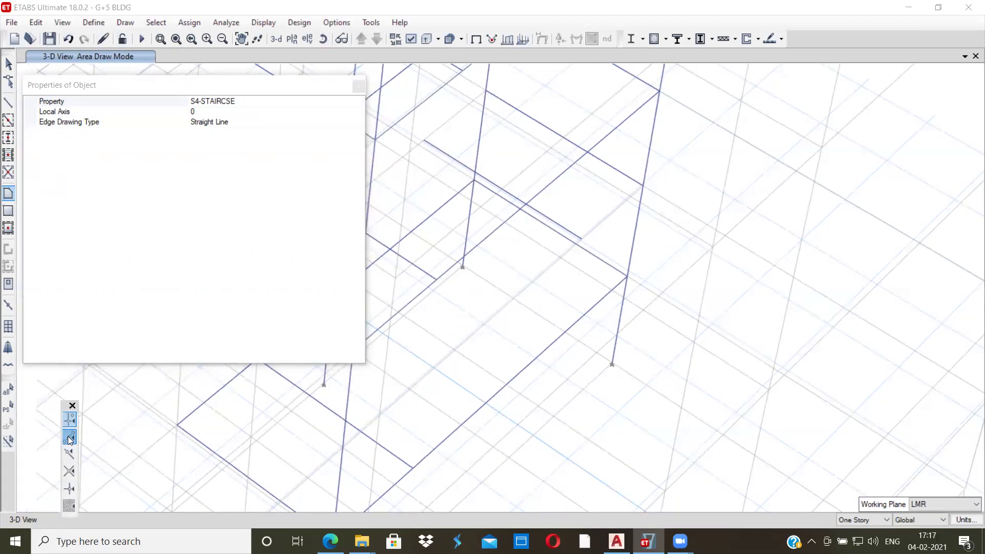
pyautogui.moveTo(59, 404); pyautogui.dragTo(33, 389)
pyautogui.click(412, 468)
pyautogui.click(580, 238)
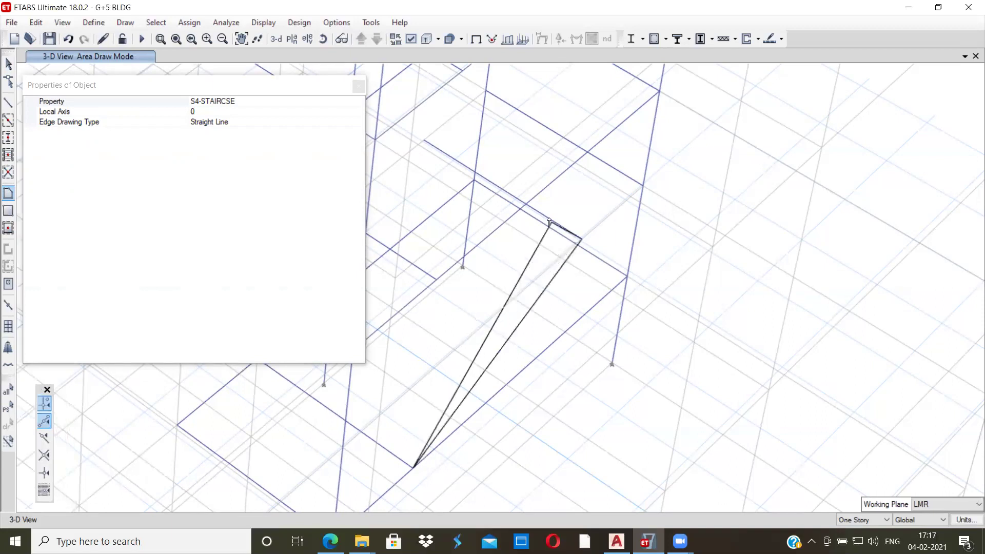
pyautogui.click(500, 190)
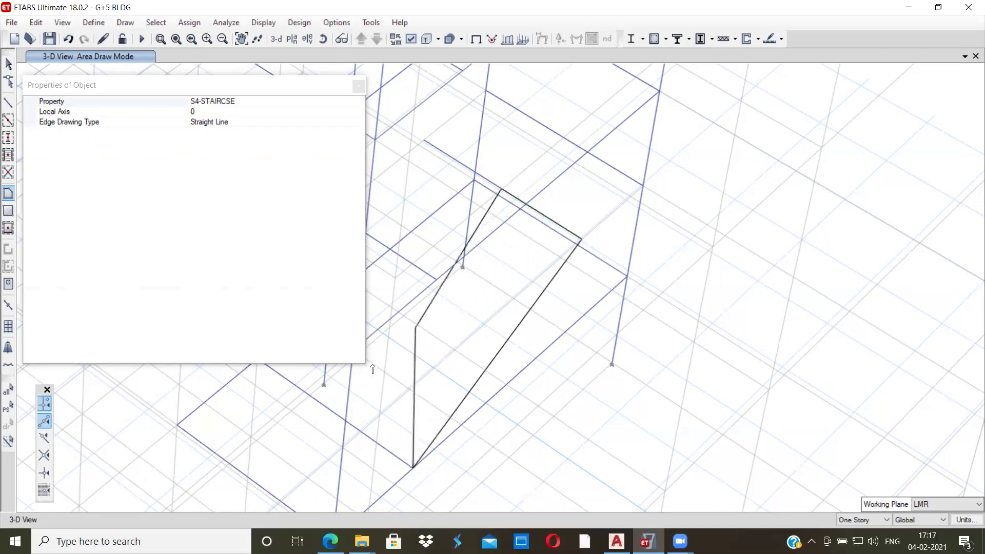
pyautogui.click(334, 412)
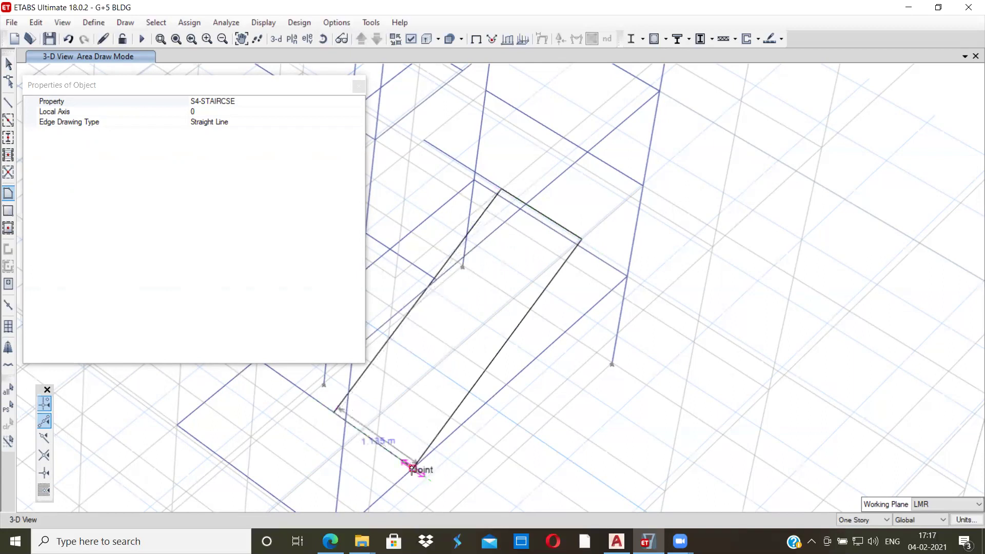
pyautogui.doubleClick(444, 427)
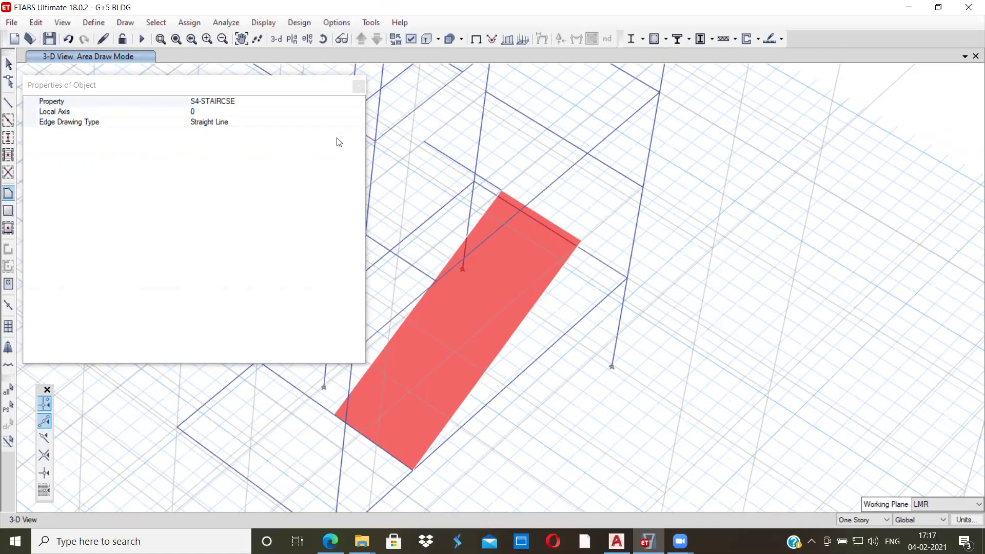
# Draw the grid 2 half of the mid-landing slab with S4-STAIRCSE, from the lower flight's top edge to the grid D mid-landing beam
pyautogui.click(580, 241)
pyautogui.scroll(3, 642, 192)
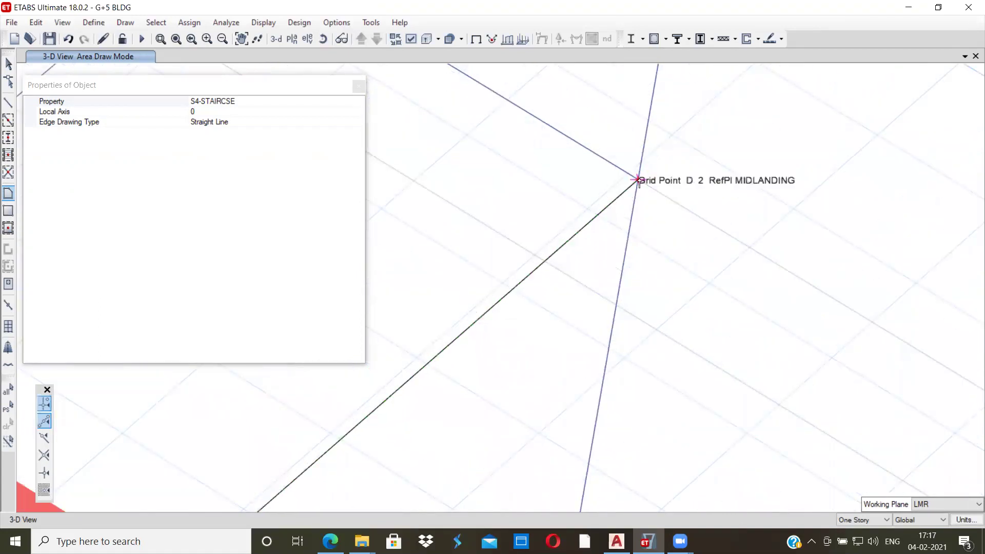
pyautogui.click(638, 180)
pyautogui.scroll(-5, 589, 160)
pyautogui.moveTo(530, 137); pyautogui.dragTo(500, 288, button='middle')
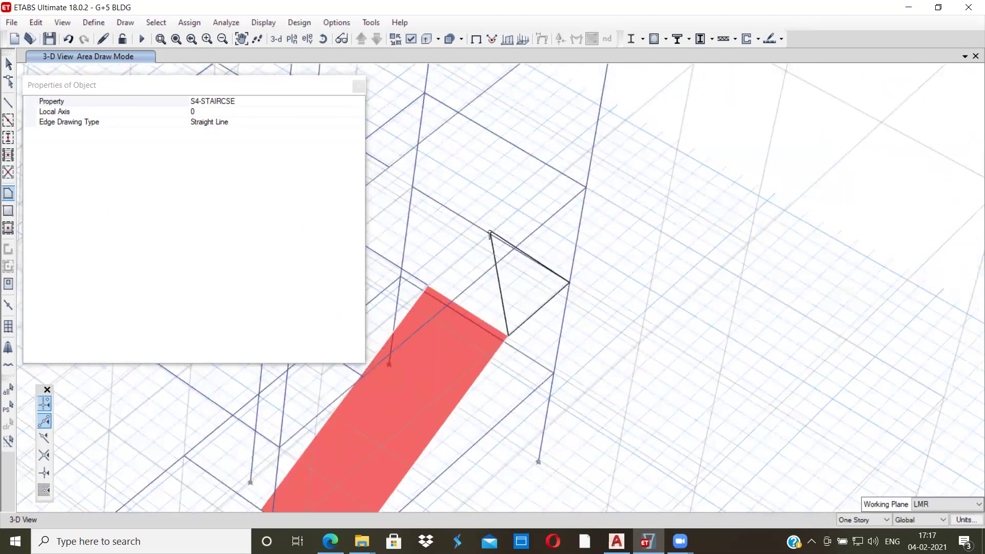
pyautogui.scroll(3, 490, 236)
pyautogui.click(486, 240)
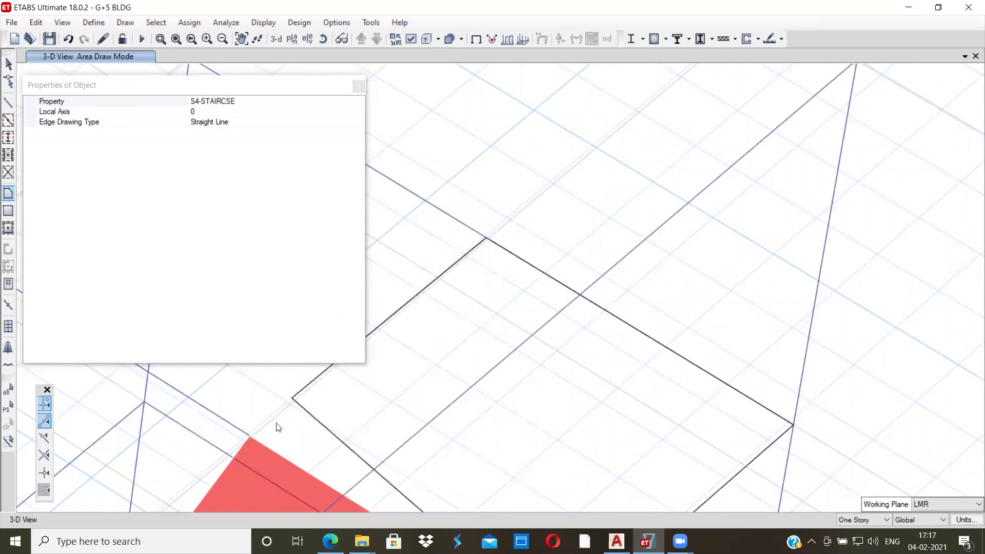
pyautogui.click(250, 437)
pyautogui.scroll(-3, 479, 467)
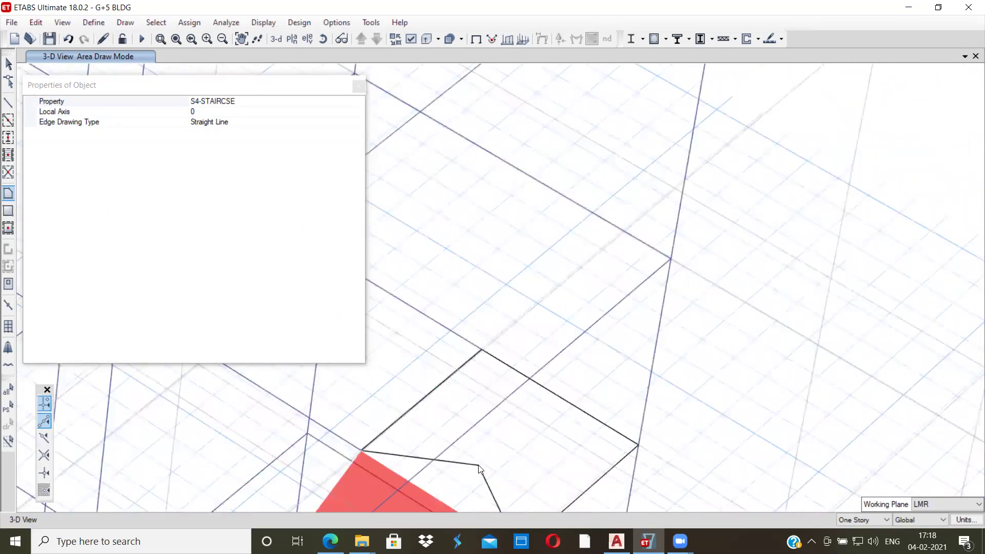
pyautogui.scroll(3, 462, 341)
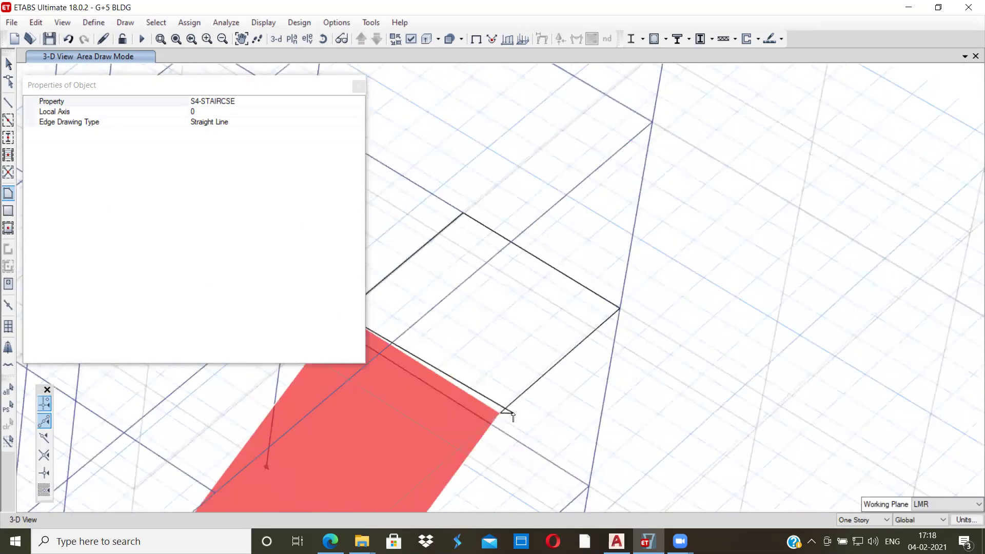
pyautogui.scroll(3, 512, 417)
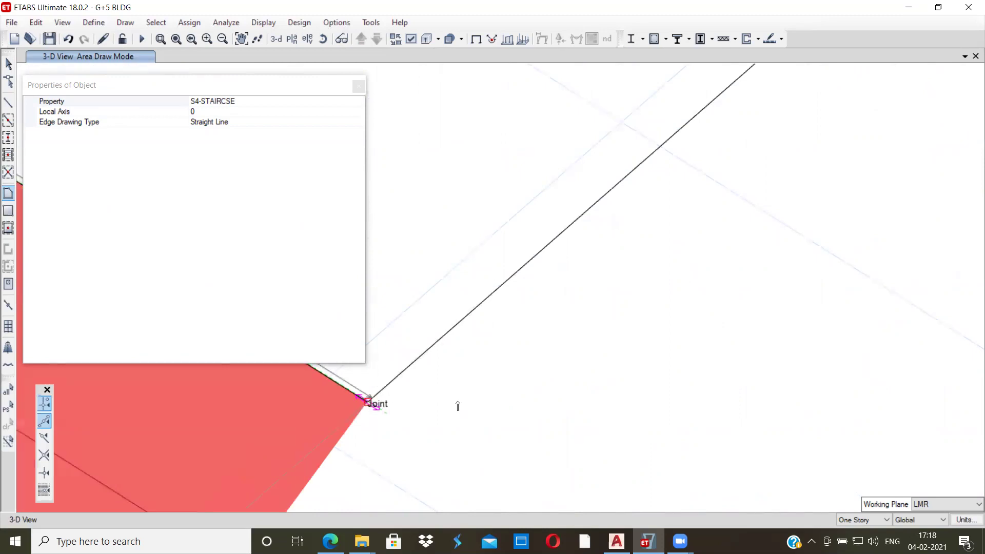
pyautogui.scroll(-3, 458, 406)
pyautogui.scroll(-3, 458, 319)
pyautogui.moveTo(458, 319); pyautogui.dragTo(516, 413, button='middle')
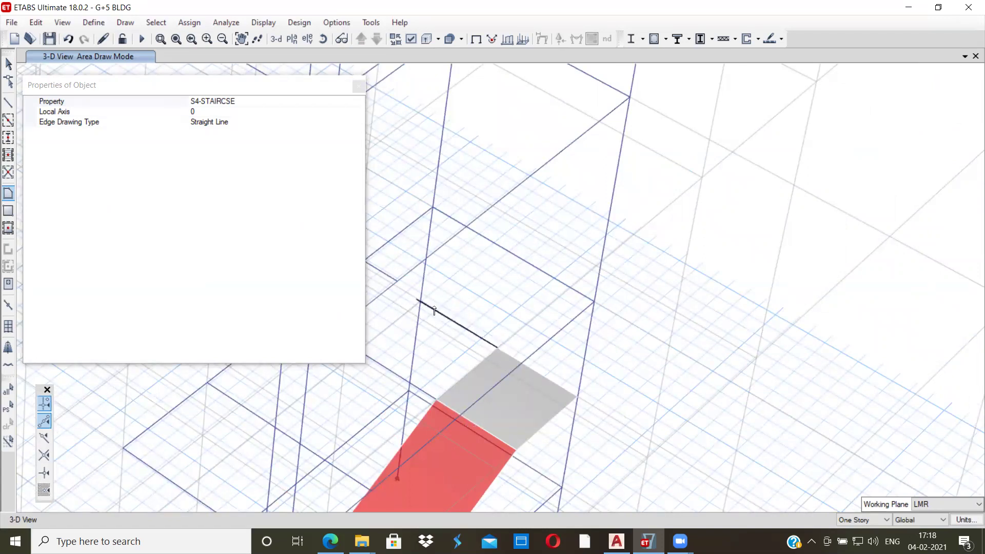
# Draw the other half of the S4-STAIRCSE mid-landing slab between the grid D beam and its replicated parallel beam
pyautogui.scroll(-3, 434, 311)
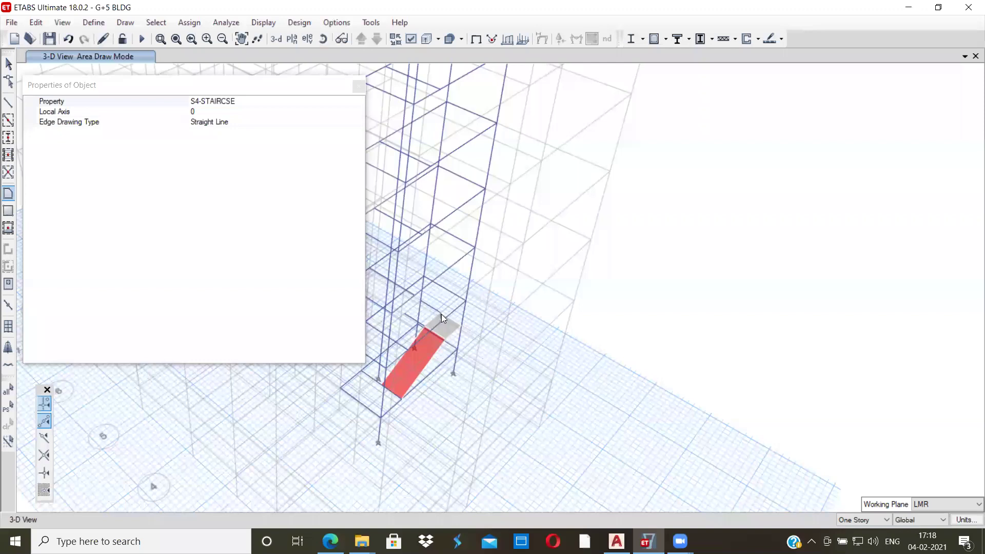
pyautogui.scroll(3, 441, 314)
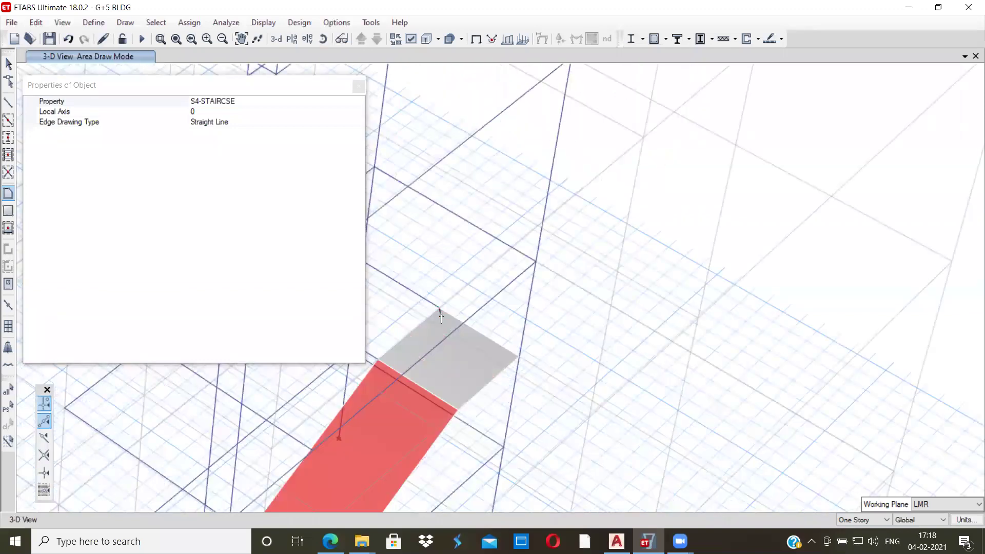
pyautogui.scroll(-2, 441, 317)
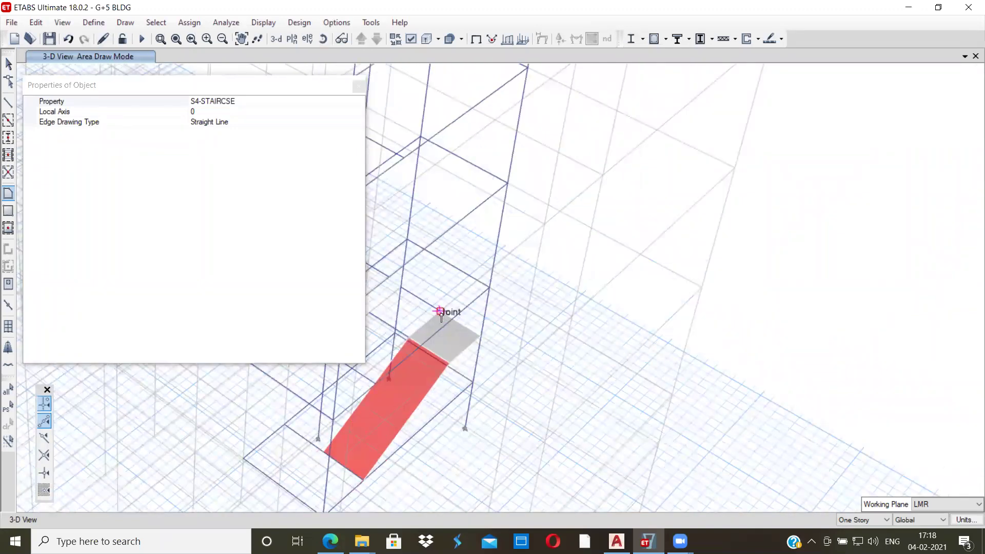
pyautogui.click(400, 288)
pyautogui.click(369, 313)
pyautogui.click(410, 336)
pyautogui.press('Return')
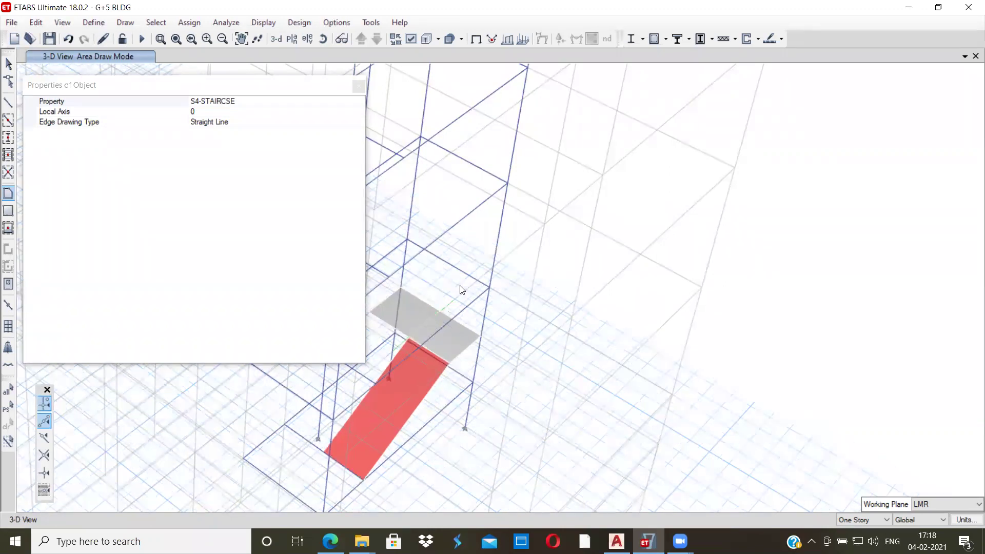
# Draw the inclined S4-STAIRCSE upper flight slab from the second landing half's inner edge to the first-floor cross beam, and leave area drawing
pyautogui.scroll(-3, 462, 284)
pyautogui.moveTo(436, 310); pyautogui.dragTo(484, 339, button='middle')
pyautogui.scroll(4, 483, 340)
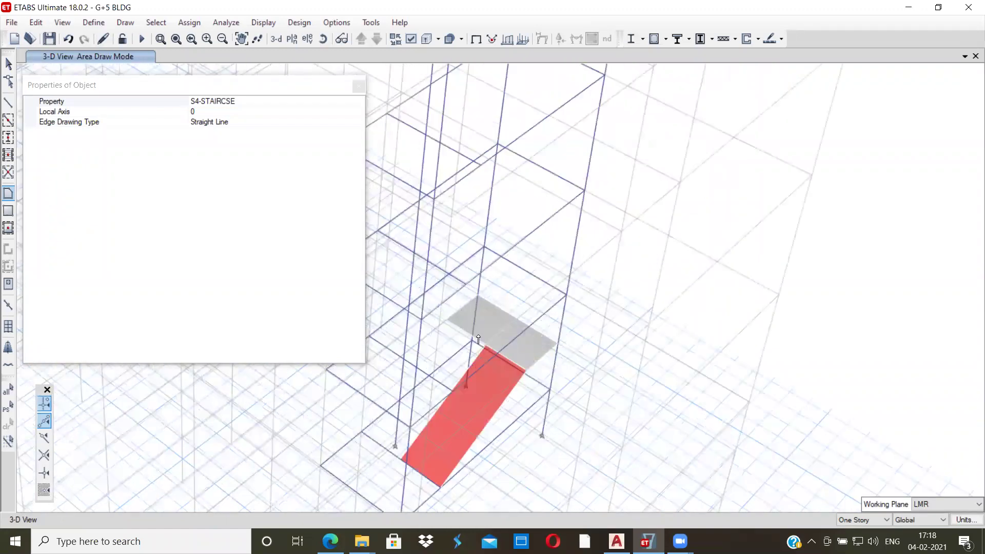
pyautogui.scroll(-3, 472, 339)
pyautogui.moveTo(446, 330); pyautogui.dragTo(481, 347, button='middle')
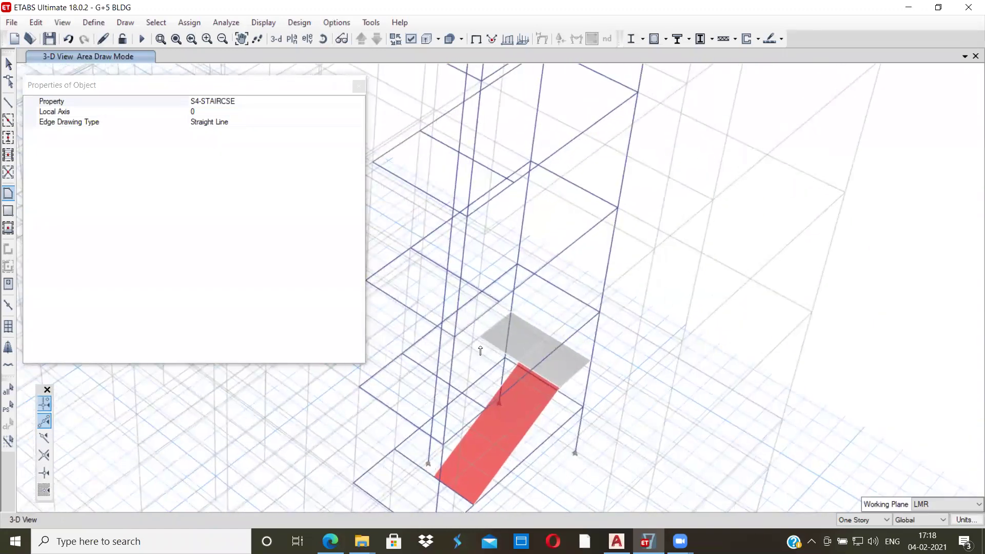
pyautogui.click(518, 363)
pyautogui.scroll(5, 447, 383)
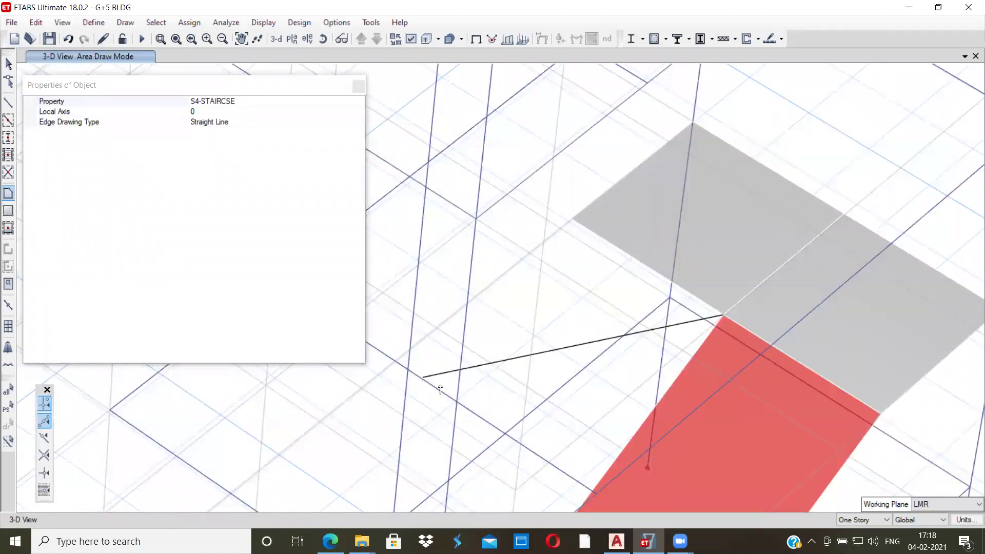
pyautogui.scroll(-5, 468, 410)
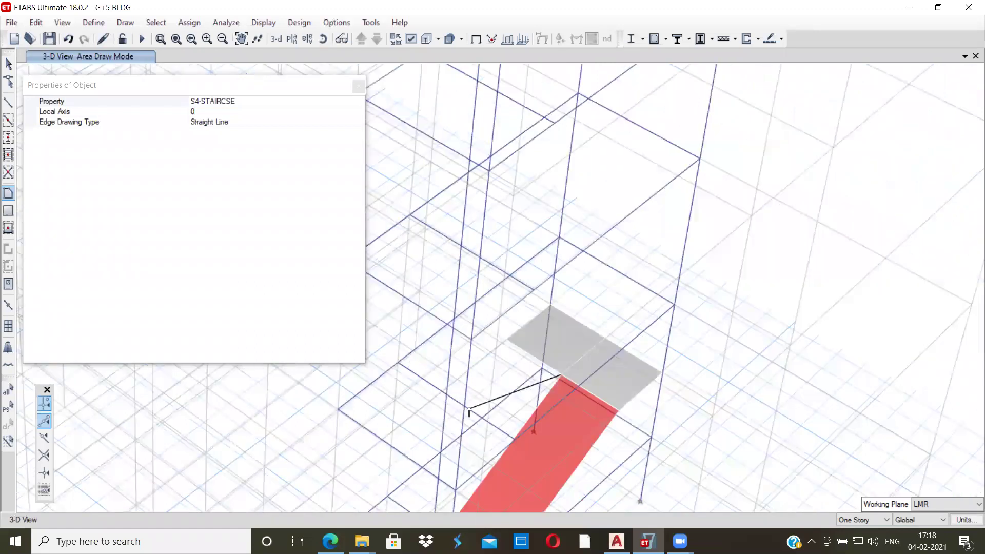
pyautogui.click(457, 403)
pyautogui.scroll(4, 417, 378)
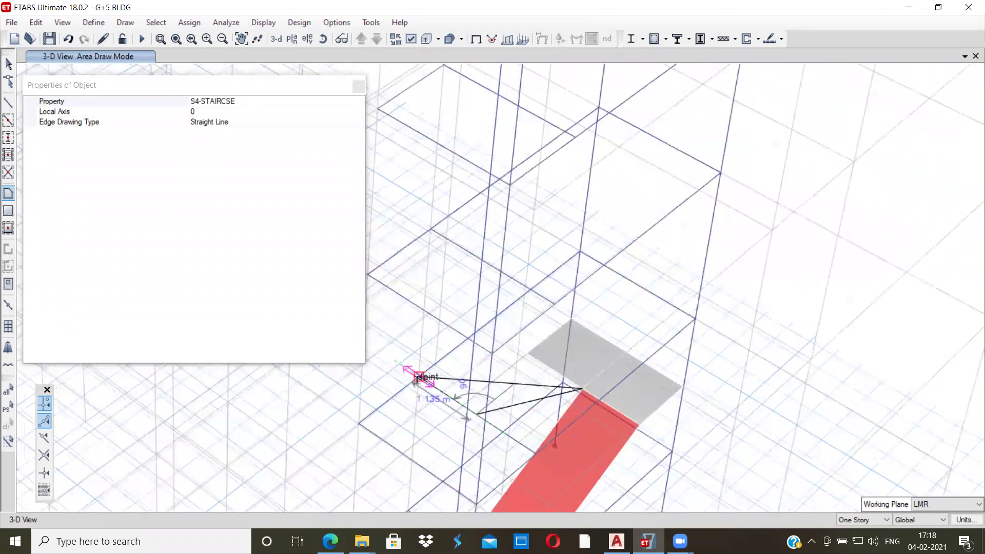
pyautogui.click(422, 383)
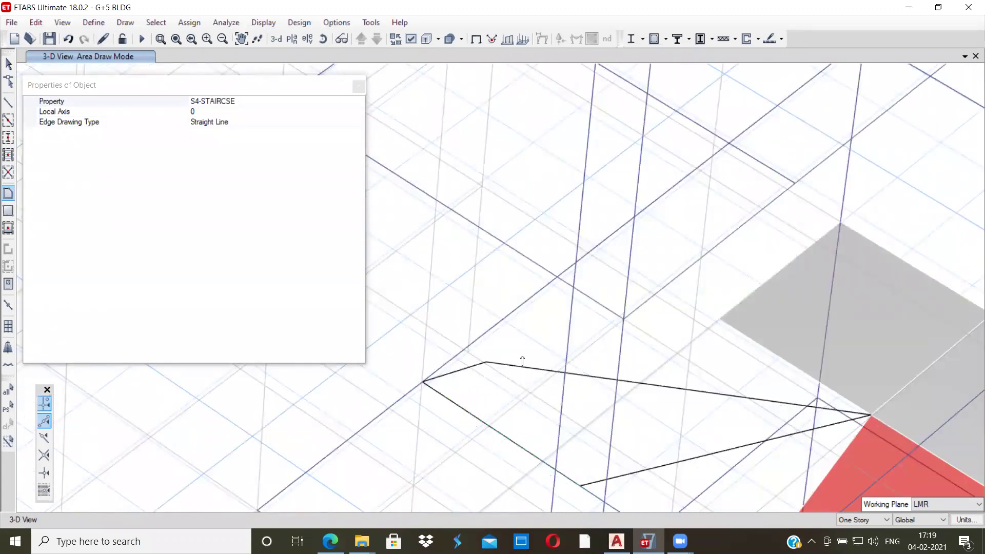
pyautogui.click(718, 319)
pyautogui.moveTo(764, 376); pyautogui.dragTo(587, 341, button='middle')
pyautogui.scroll(3, 708, 383)
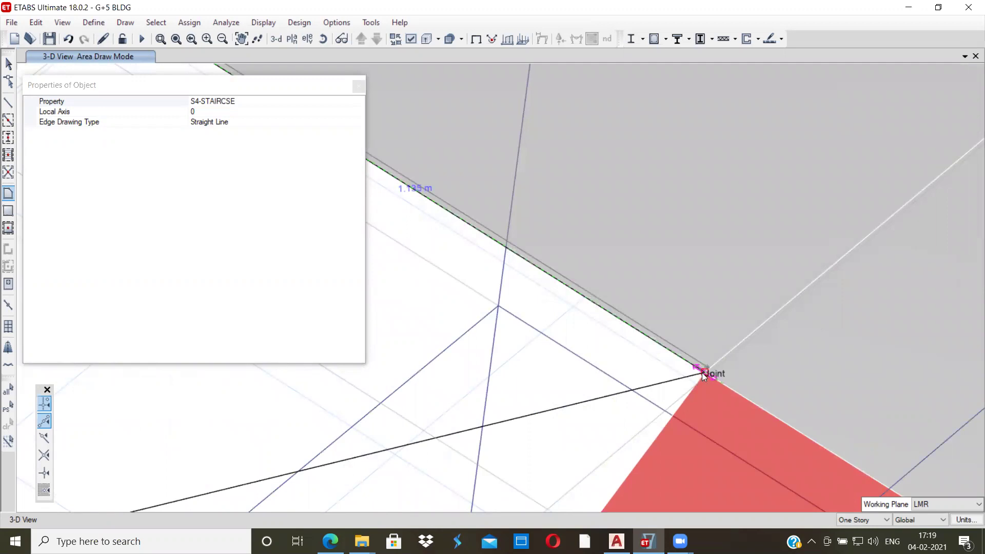
pyautogui.doubleClick(703, 371)
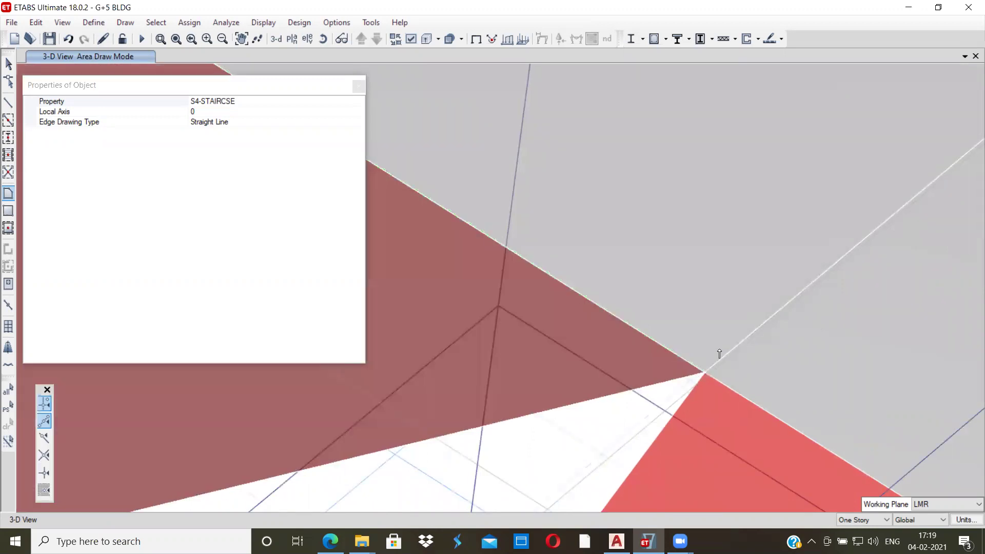
pyautogui.scroll(-3, 704, 372)
pyautogui.scroll(-5, 712, 357)
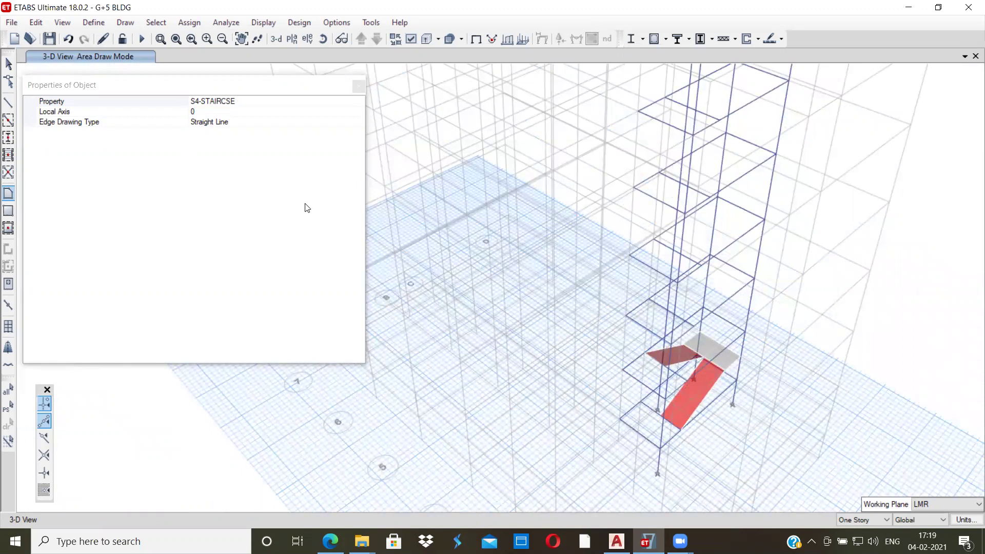
pyautogui.press('Escape')
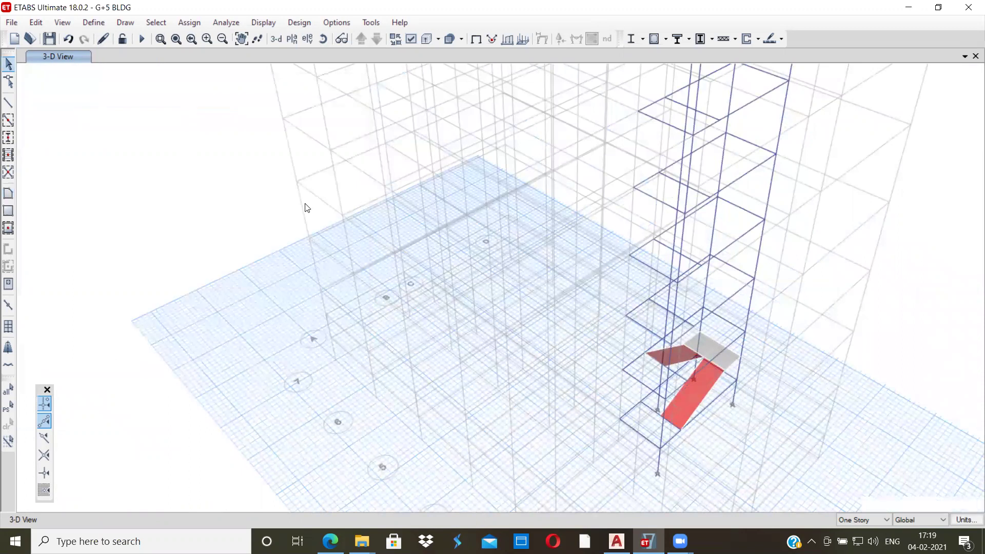
# Rotate the 3D view and examine the two stair flights and the mid-landing slabs from the side
pyautogui.click(323, 39)
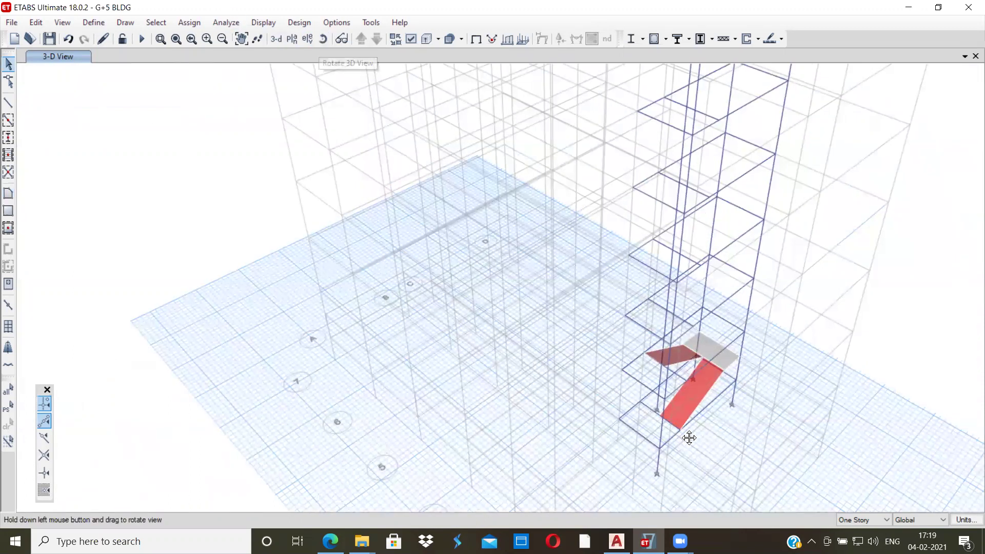
pyautogui.moveTo(689, 437); pyautogui.dragTo(609, 426)
pyautogui.moveTo(740, 356); pyautogui.dragTo(655, 359)
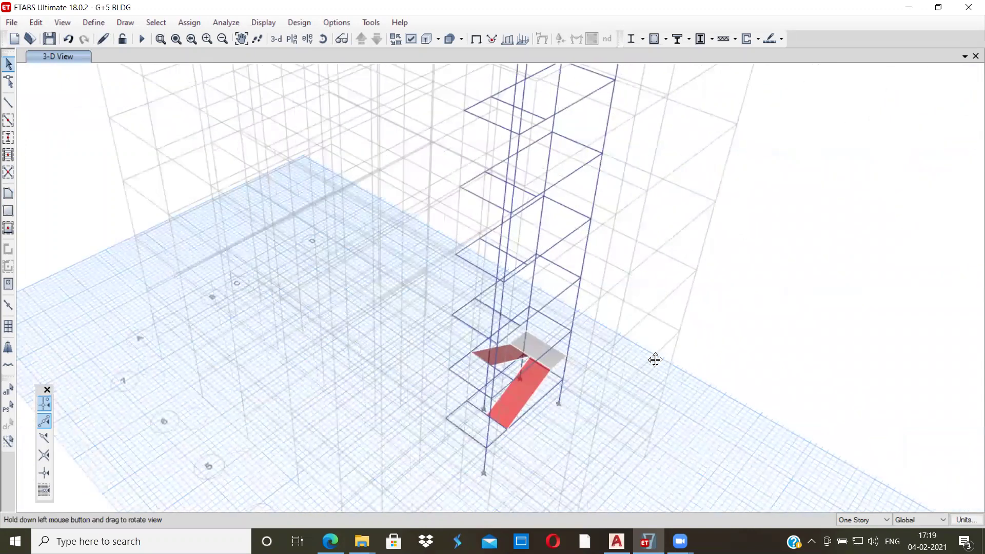
pyautogui.moveTo(655, 359); pyautogui.dragTo(608, 366, button='middle')
pyautogui.scroll(-3, 666, 366)
pyautogui.scroll(3, 628, 383)
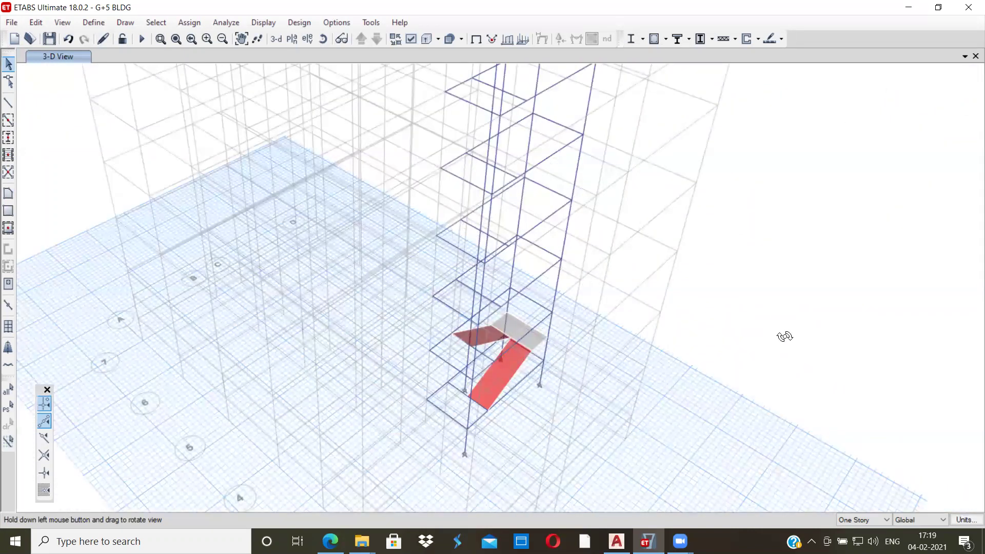
pyautogui.moveTo(785, 336); pyautogui.dragTo(672, 313)
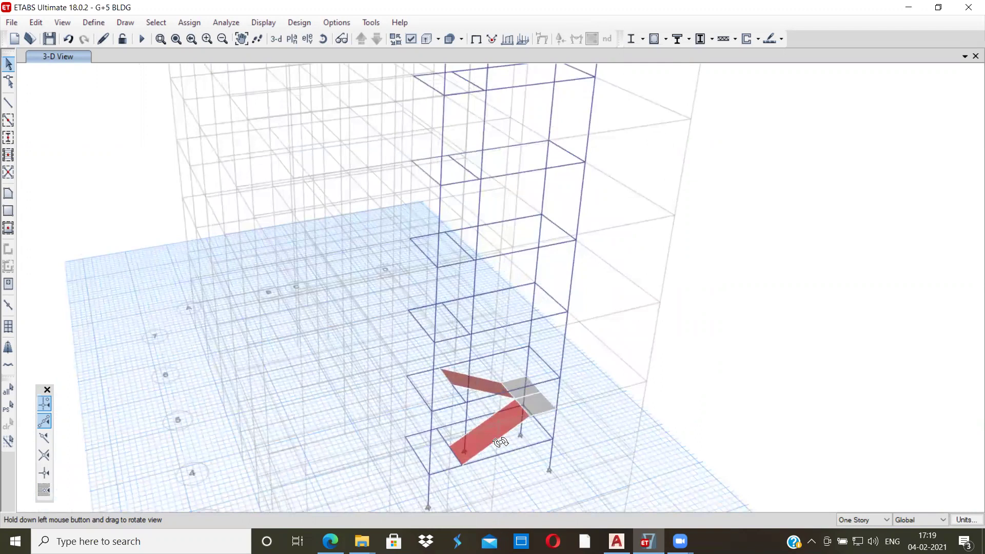
pyautogui.scroll(3, 500, 442)
pyautogui.scroll(-1, 499, 442)
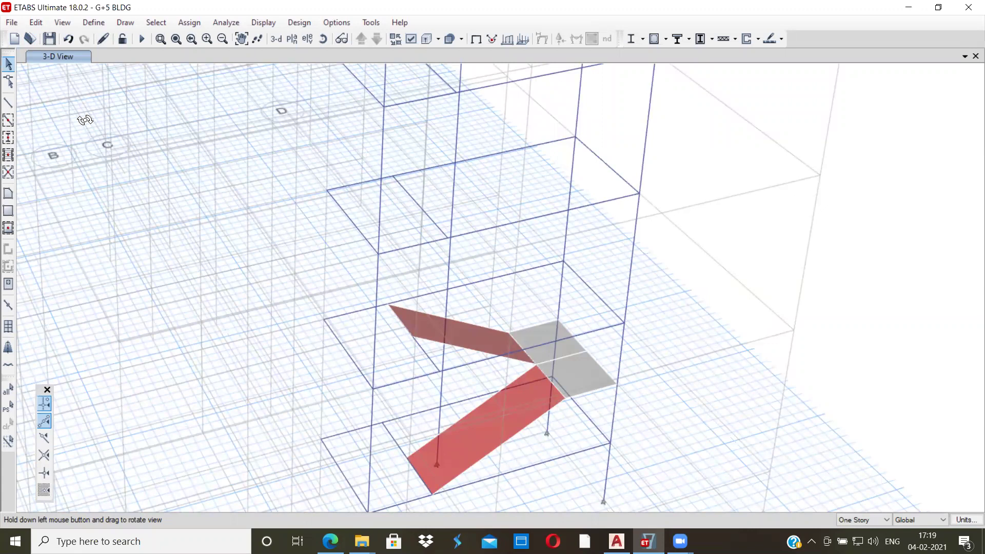
pyautogui.moveTo(666, 428); pyautogui.dragTo(725, 374, button='middle')
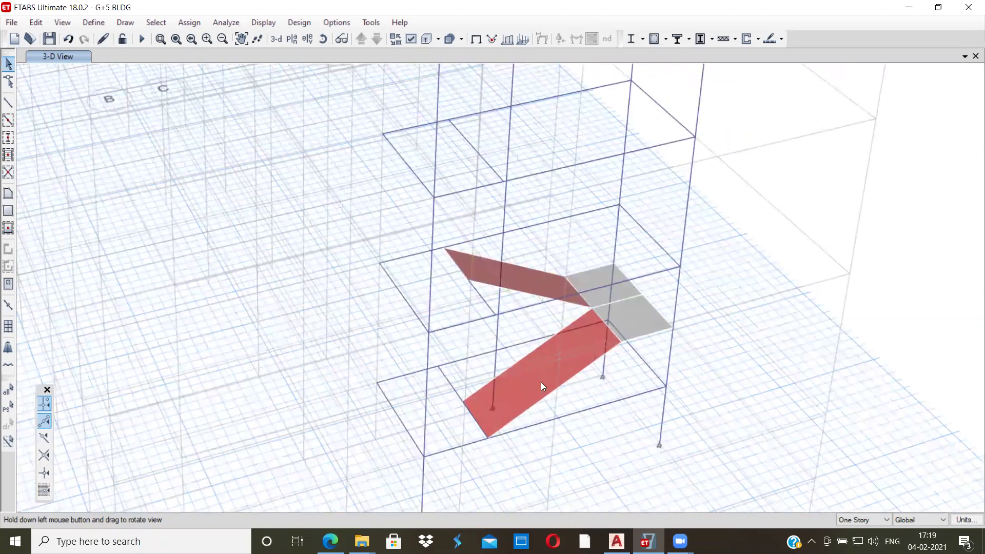
pyautogui.moveTo(385, 408); pyautogui.dragTo(348, 396)
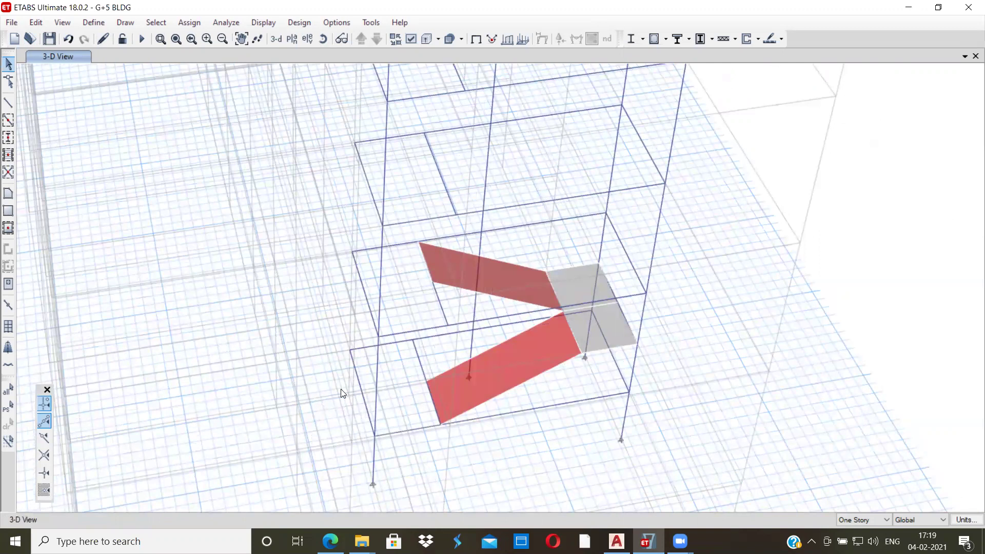
# Replicate the two flight slabs and both mid-landing slabs onto stories SECOND, THIRD, FOURTH, FIFTH and ROOF
pyautogui.click(545, 350)
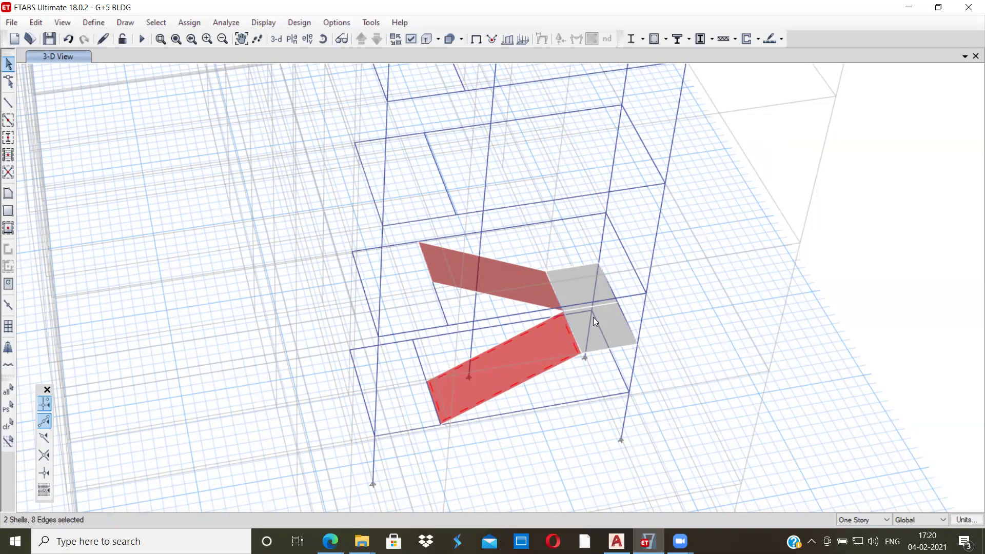
pyautogui.click(573, 291)
pyautogui.click(40, 23)
pyautogui.click(82, 244)
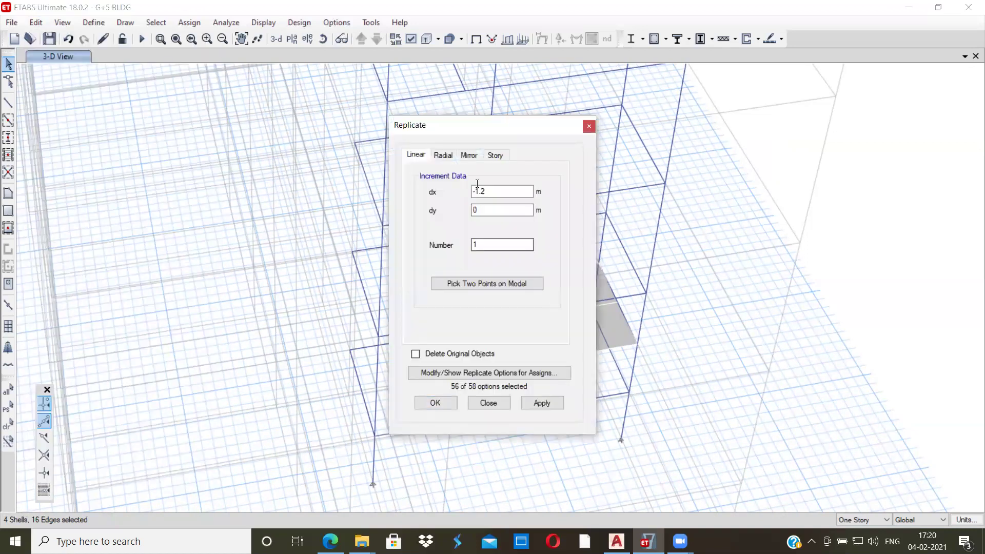
pyautogui.click(495, 155)
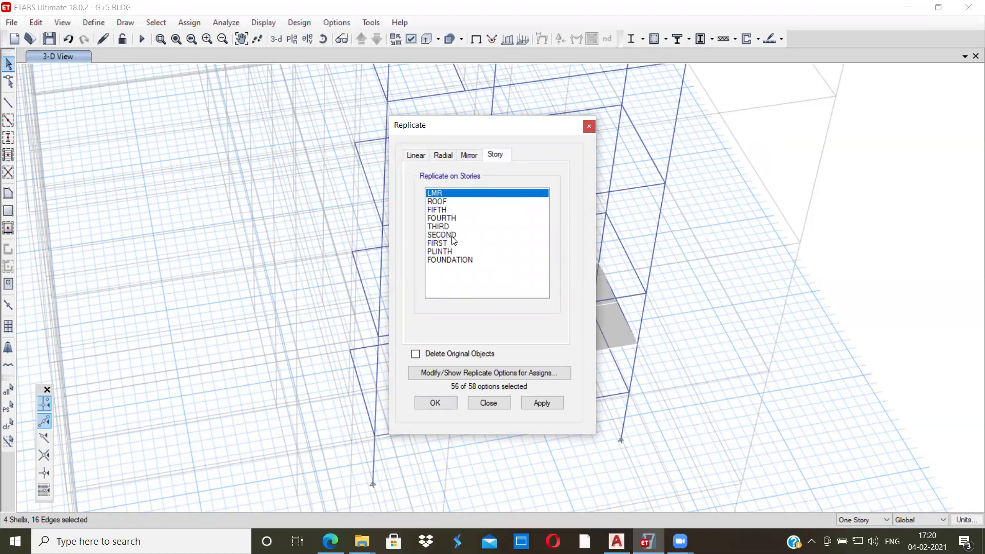
pyautogui.moveTo(451, 228); pyautogui.dragTo(447, 204)
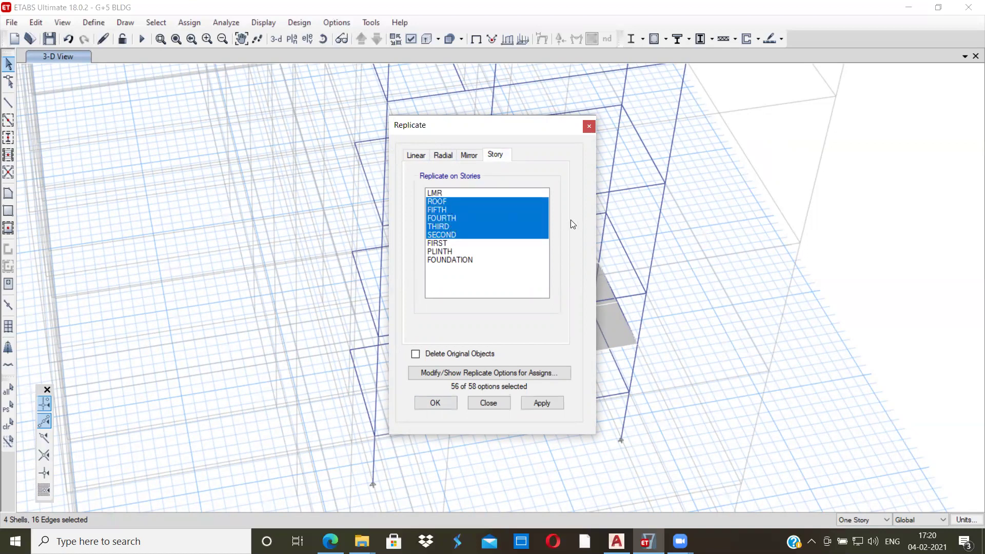
pyautogui.click(541, 404)
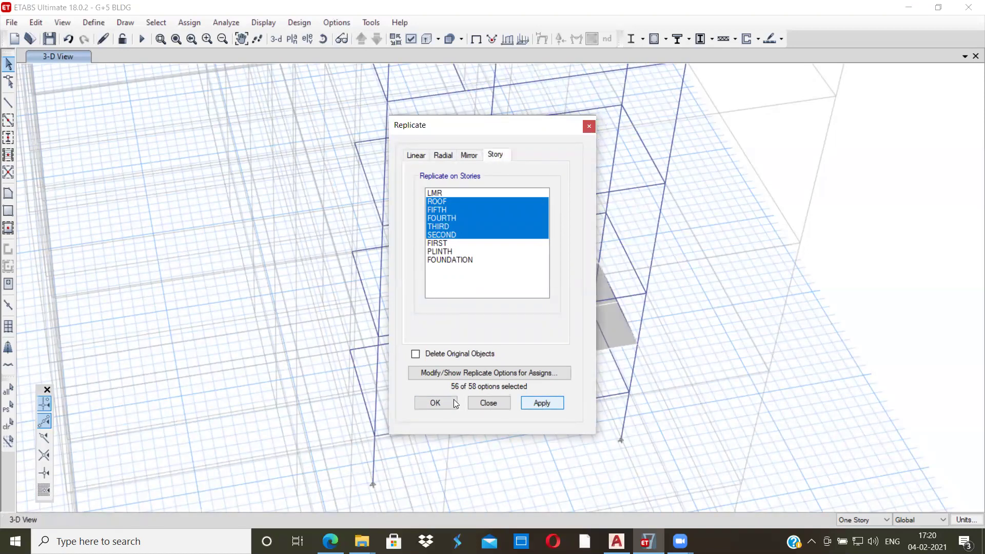
pyautogui.click(435, 403)
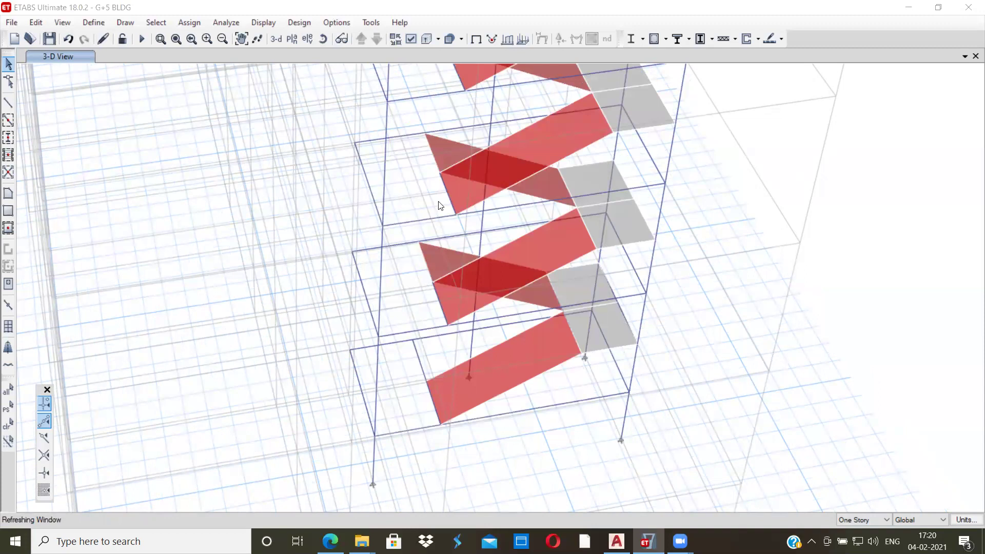
pyautogui.scroll(-3, 462, 240)
pyautogui.moveTo(622, 195); pyautogui.dragTo(577, 332, button='middle')
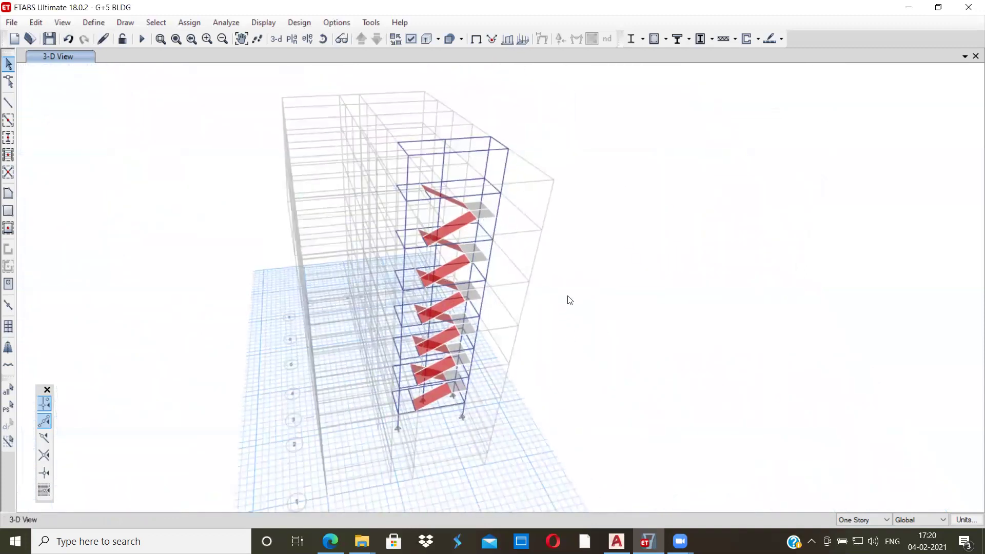
# Make all hidden objects of the building visible again in the 3D view
pyautogui.moveTo(567, 299); pyautogui.dragTo(549, 303, button='middle')
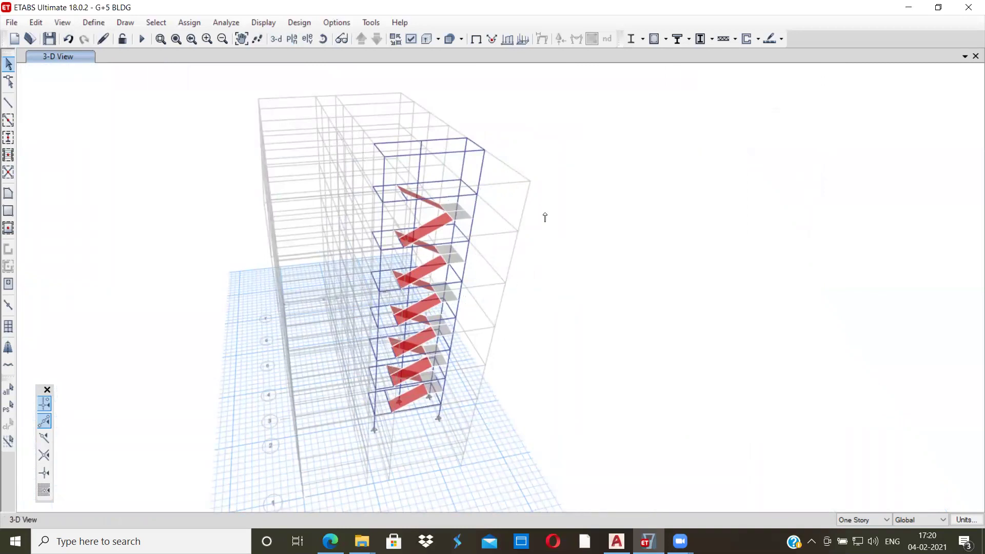
pyautogui.rightClick(587, 211)
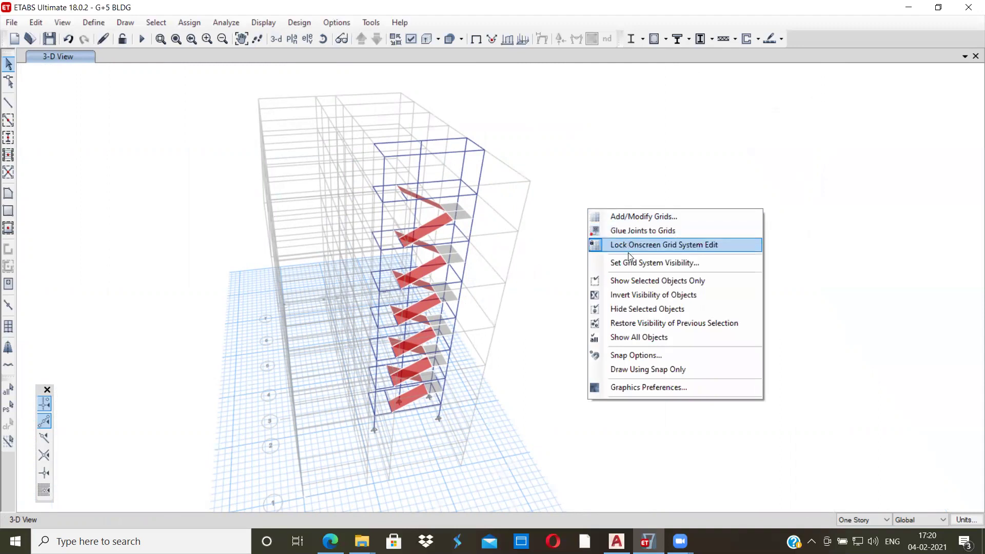
pyautogui.click(627, 338)
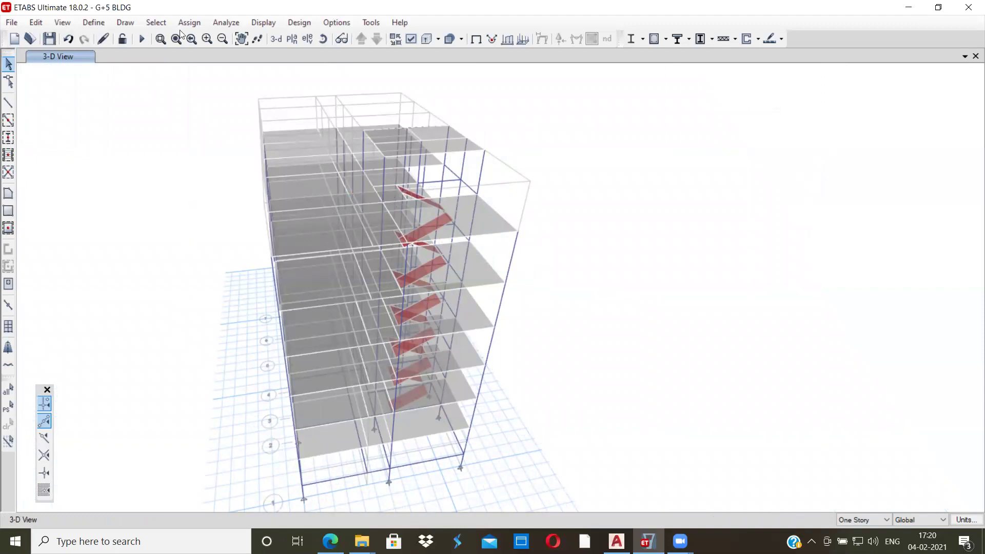
# Show the rendered 3D view of the model and examine the staircase flights and landings from several sides of the building
pyautogui.click(62, 23)
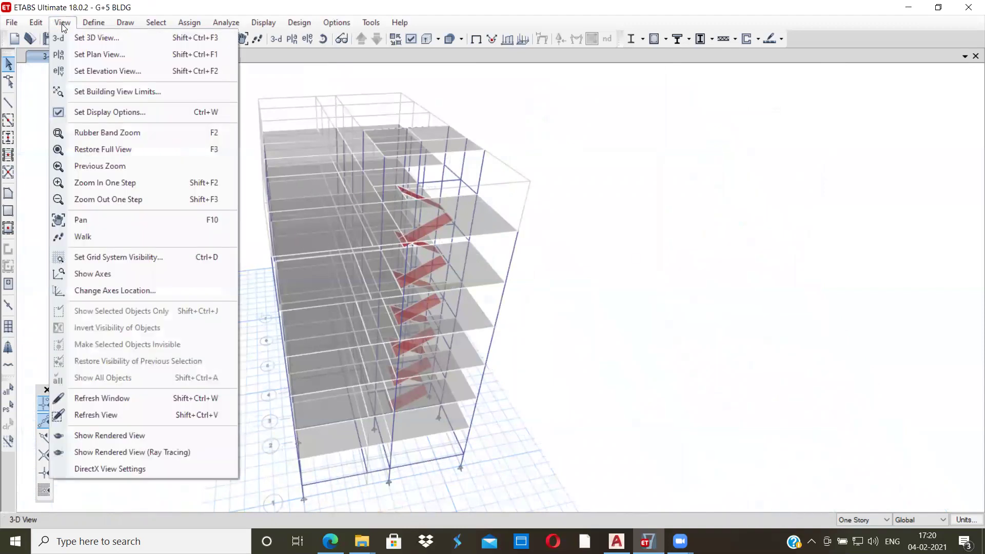
pyautogui.click(114, 436)
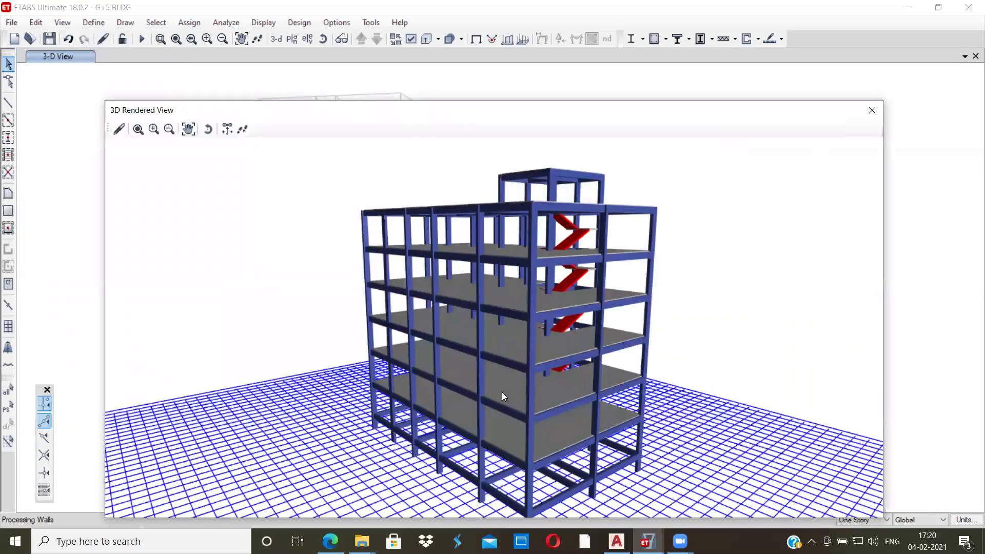
pyautogui.scroll(5, 480, 401)
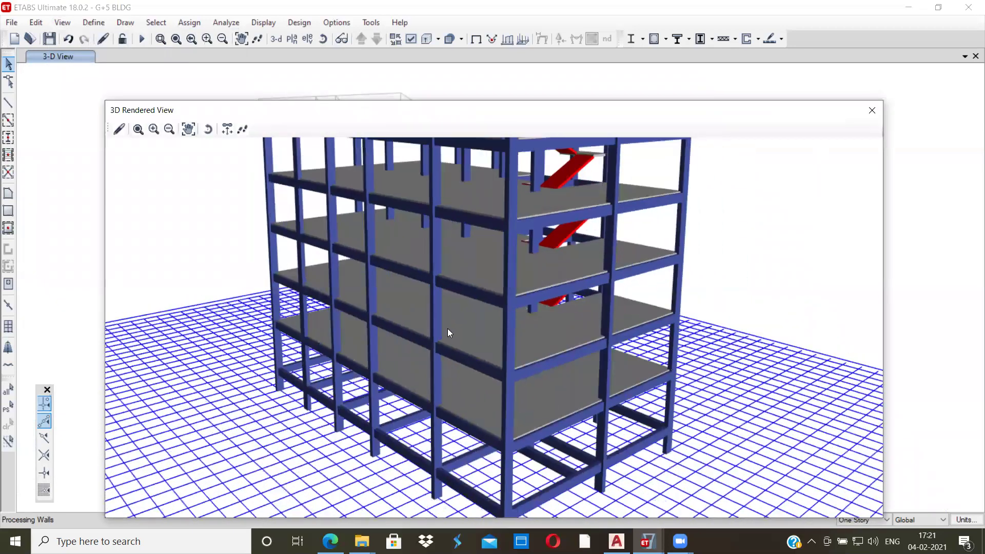
pyautogui.scroll(-2, 447, 329)
pyautogui.moveTo(656, 252); pyautogui.dragTo(643, 301, button='middle')
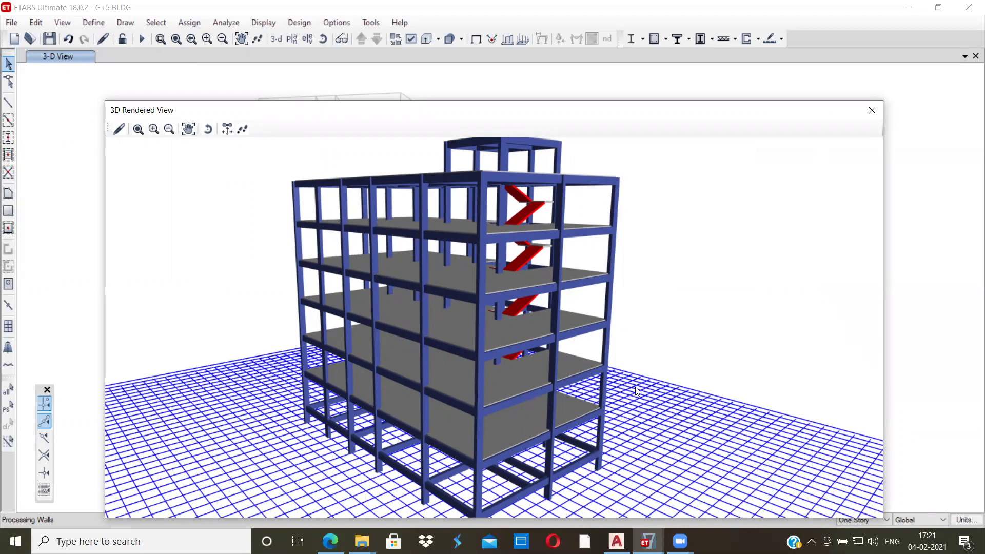
pyautogui.keyDown('shift'); pyautogui.moveTo(615, 382); pyautogui.dragTo(311, 277, button='middle'); pyautogui.keyUp('shift')
pyautogui.keyDown('shift'); pyautogui.moveTo(243, 228); pyautogui.dragTo(228, 279, button='middle'); pyautogui.keyUp('shift')
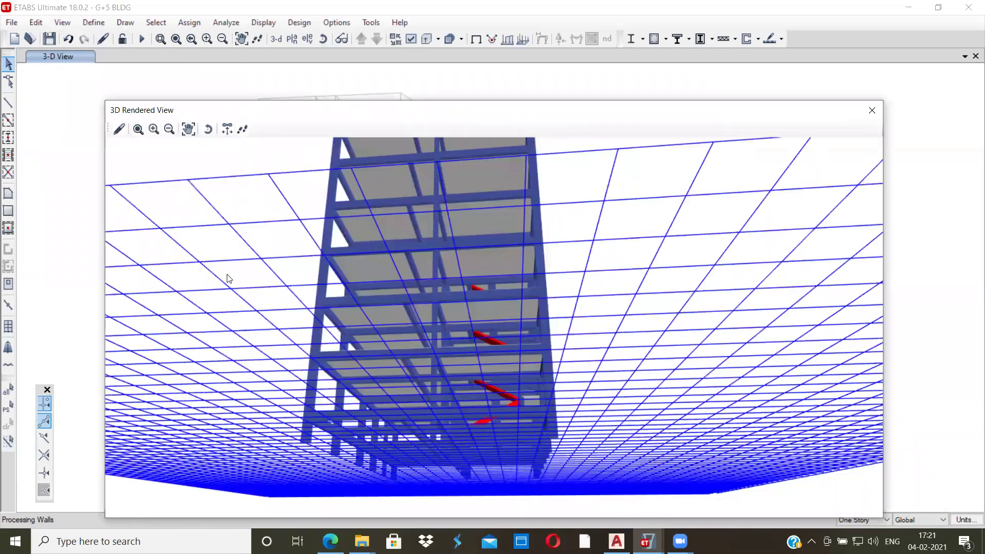
pyautogui.keyDown('shift'); pyautogui.moveTo(222, 314); pyautogui.dragTo(713, 322, button='middle'); pyautogui.keyUp('shift')
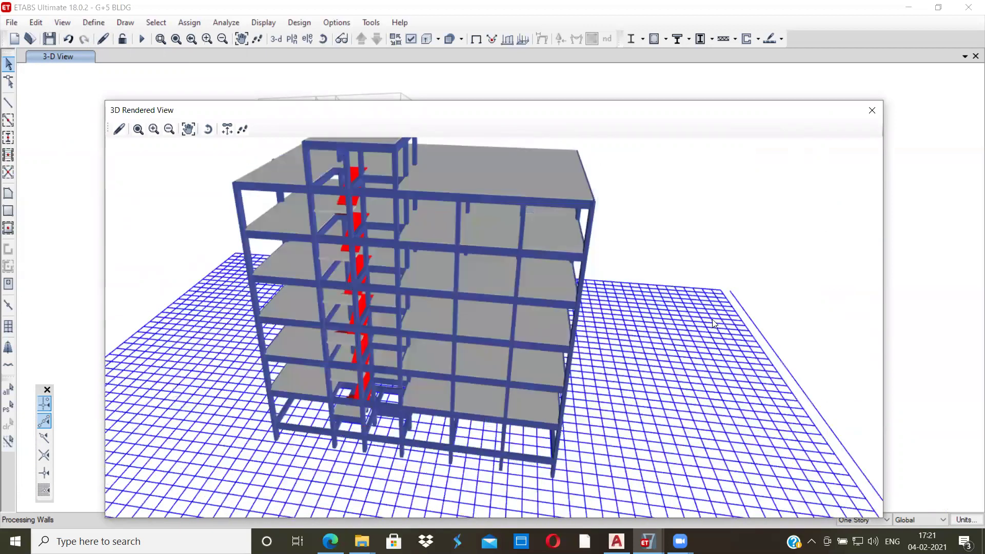
pyautogui.keyDown('shift'); pyautogui.moveTo(575, 345); pyautogui.dragTo(506, 265, button='middle'); pyautogui.keyUp('shift')
pyautogui.keyDown('shift'); pyautogui.moveTo(618, 297); pyautogui.dragTo(292, 253, button='middle'); pyautogui.keyUp('shift')
pyautogui.keyDown('shift'); pyautogui.moveTo(302, 316); pyautogui.dragTo(233, 285, button='middle'); pyautogui.keyUp('shift')
pyautogui.moveTo(233, 338)
pyautogui.keyDown('shift'); pyautogui.mouseDown(button='middle')
pyautogui.moveTo(431, 343)
pyautogui.moveTo(491, 292)
pyautogui.mouseUp(button='middle'); pyautogui.keyUp('shift')
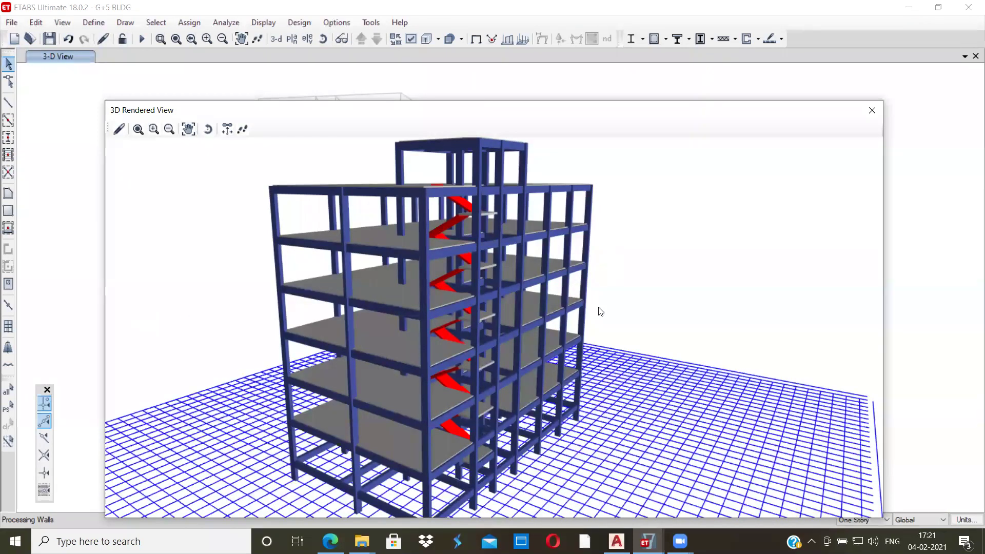
pyautogui.moveTo(603, 314); pyautogui.dragTo(575, 301)
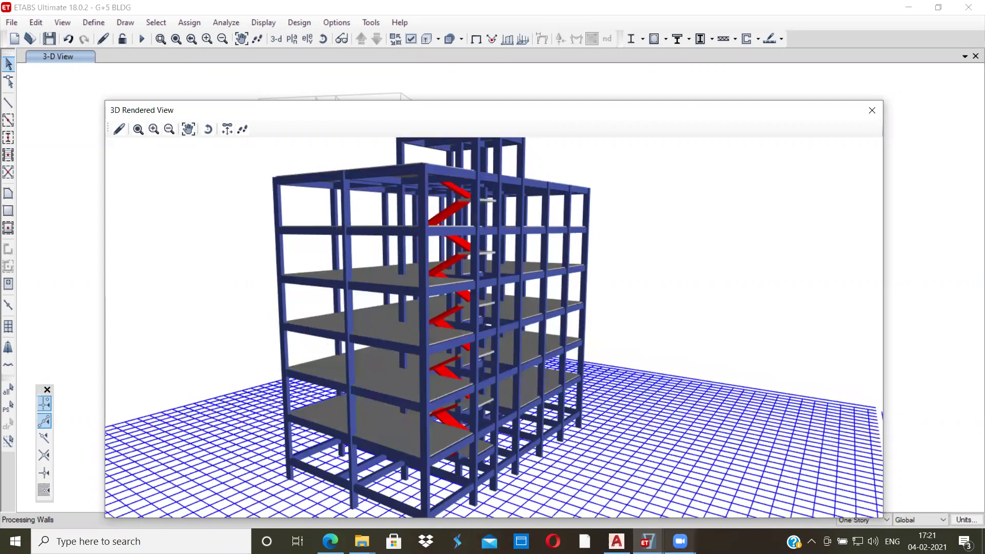
pyautogui.click(699, 499)
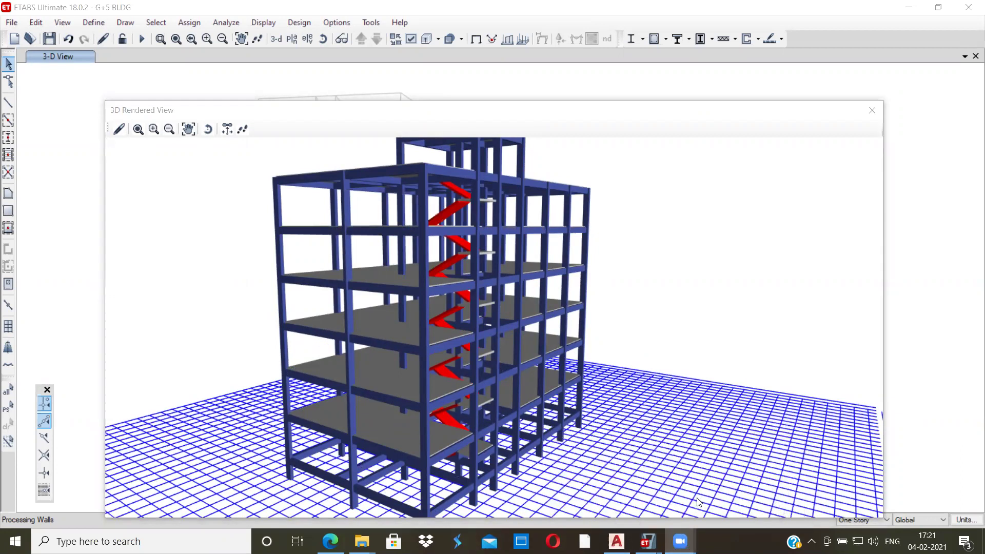
pyautogui.moveTo(669, 536)
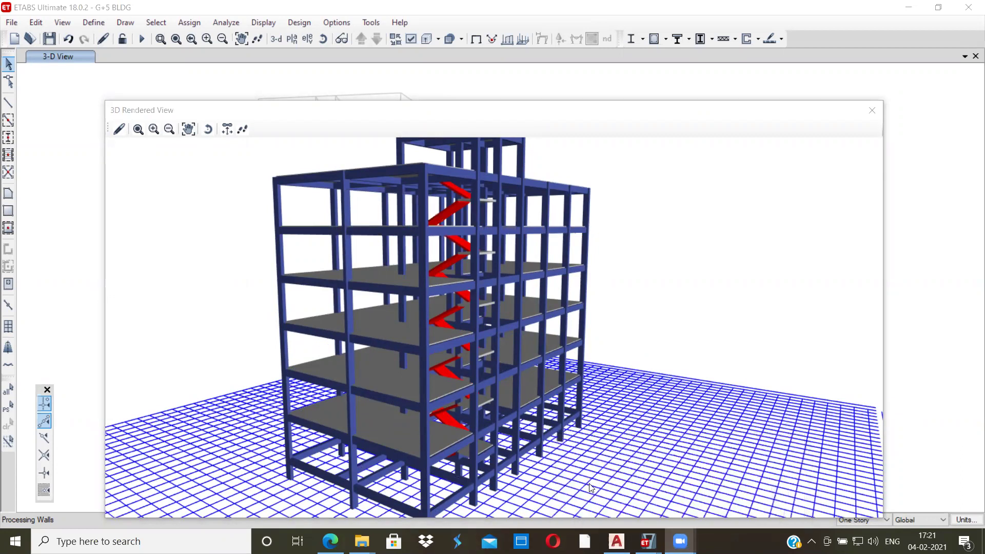